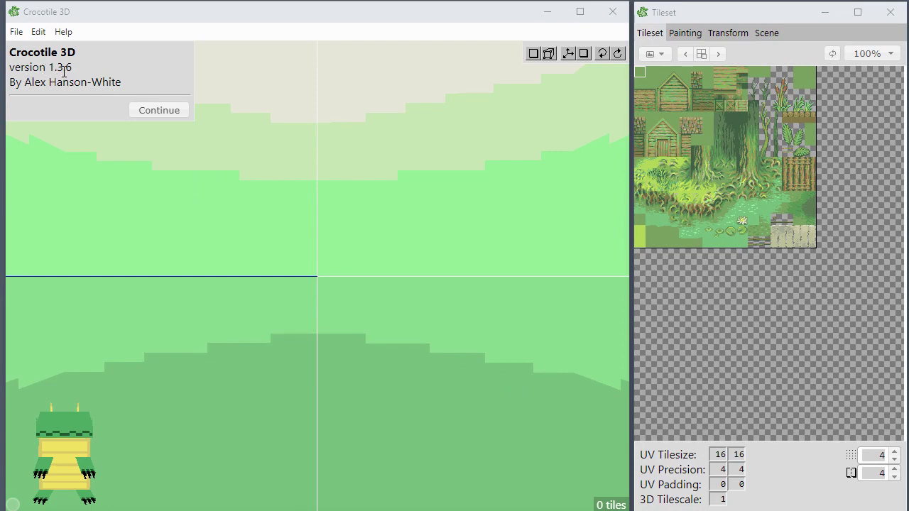
- Dismiss the version notice and select the wall tile beside the small cabin's door in the tileset
click(160, 111)
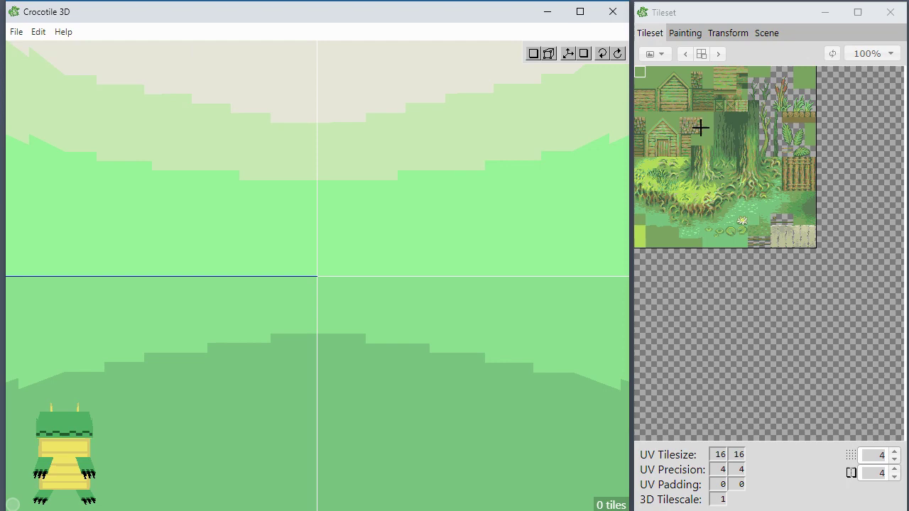
click(870, 57)
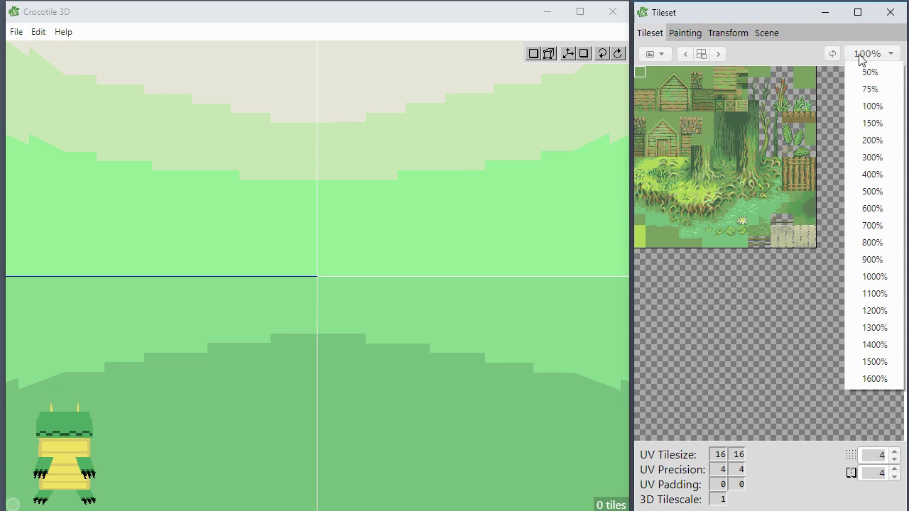
click(784, 57)
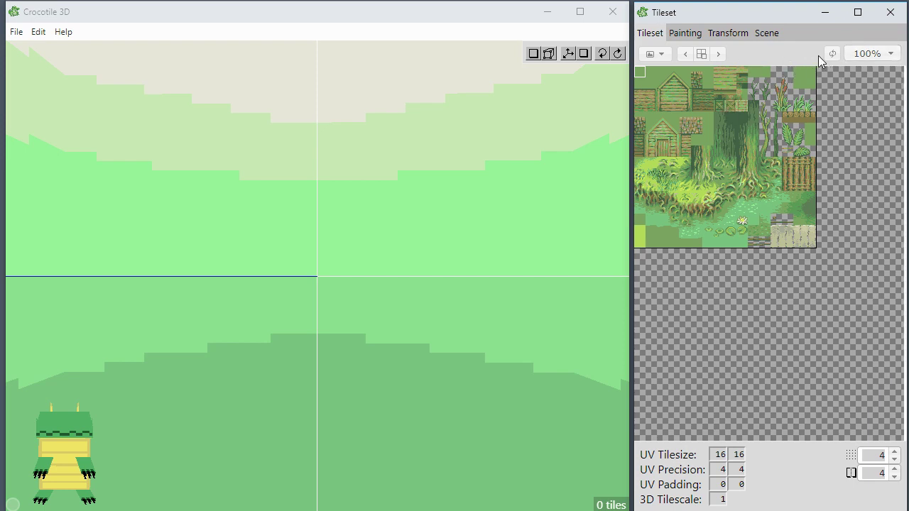
click(693, 138)
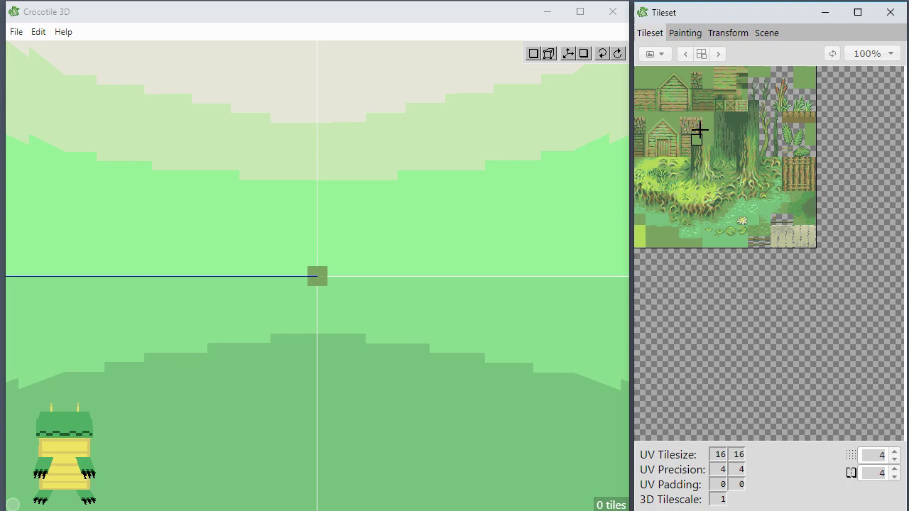
click(699, 130)
click(674, 141)
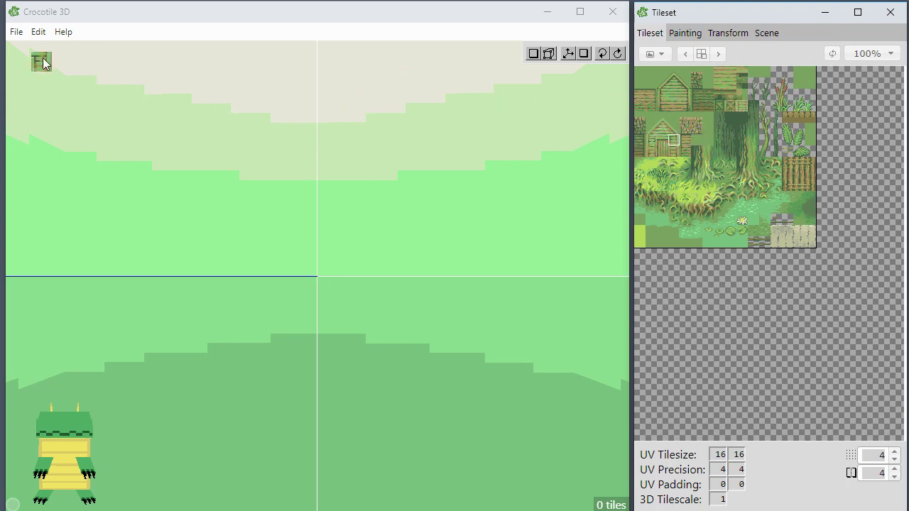
- Load the saved scene named test
click(62, 18)
click(15, 35)
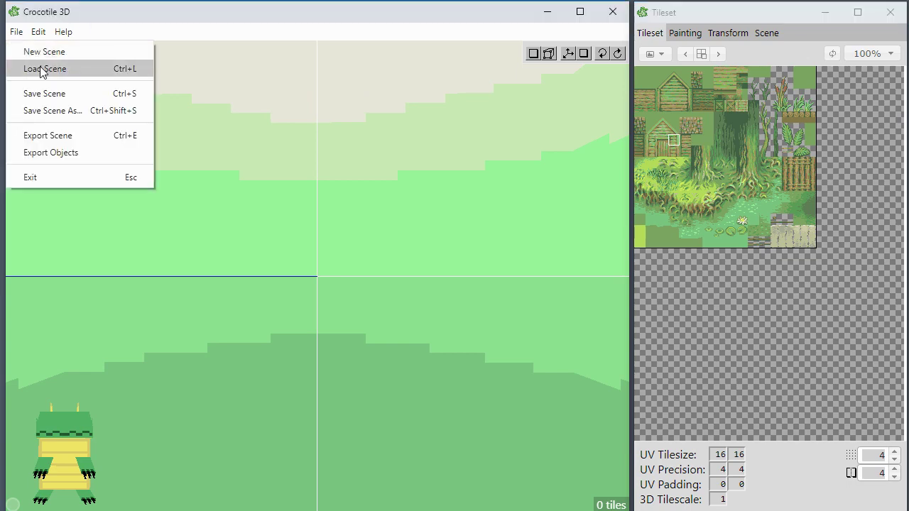
click(37, 67)
double_click(186, 226)
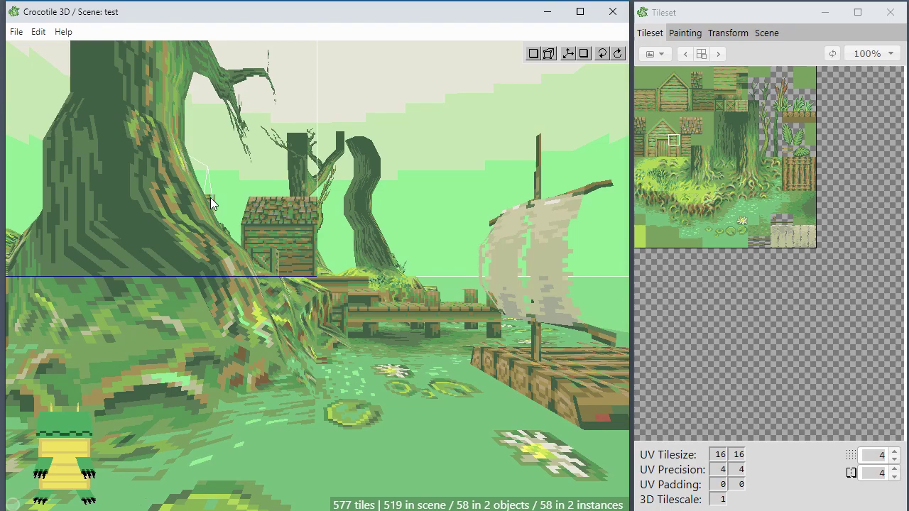
- Examine the swamp scene's hut, dock, trees and raft from several angles and distances
key(space)
drag(446, 214, 415, 258)
mouse_move(415, 257)
right_down()
mouse_move(426, 241)
mouse_move(412, 259)
right_up()
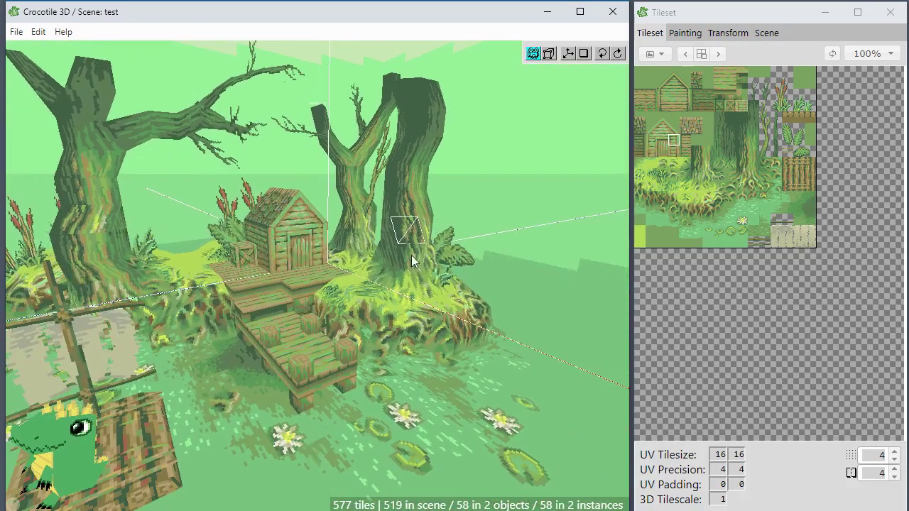
scroll(406, 253, up, 2)
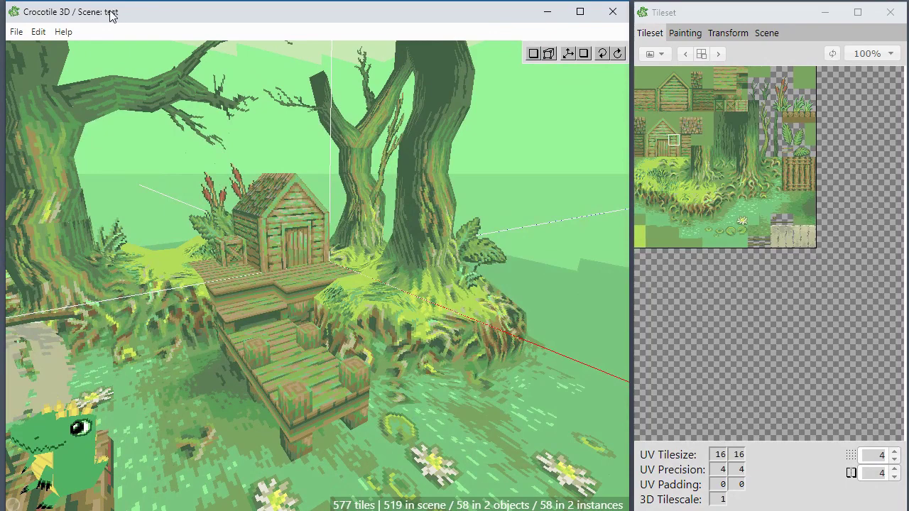
middle_drag(302, 176, 316, 178)
drag(316, 178, 319, 217)
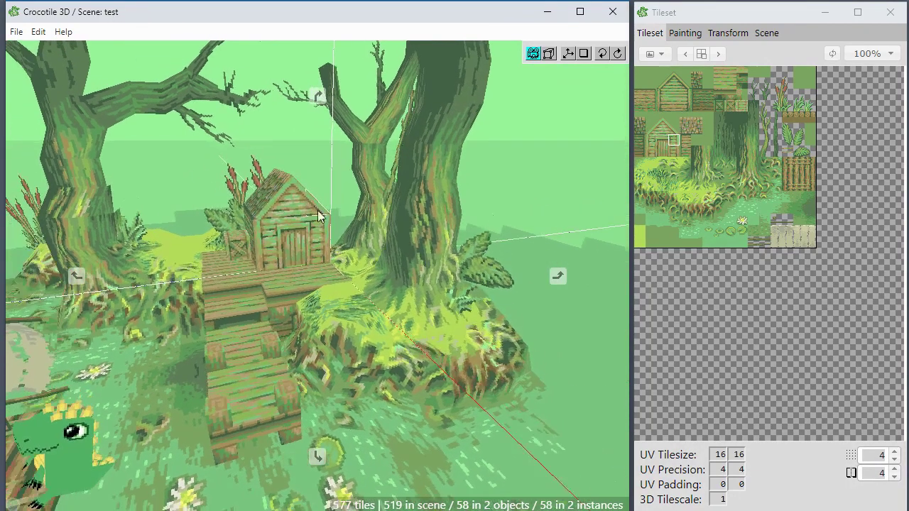
right_drag(319, 217, 262, 265)
scroll(261, 266, down, 1)
scroll(262, 265, up, 1)
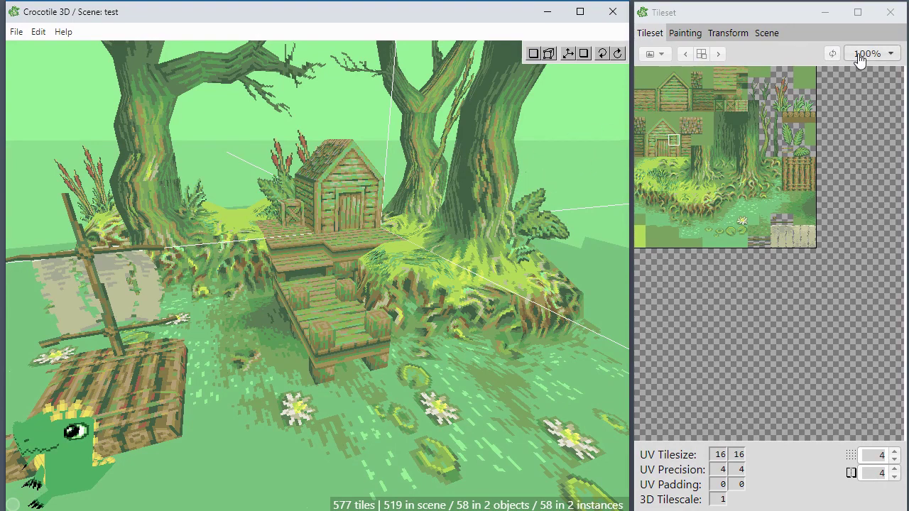
- Zoom the tileset to 400% and inspect the tree root and water lily tiles
click(686, 34)
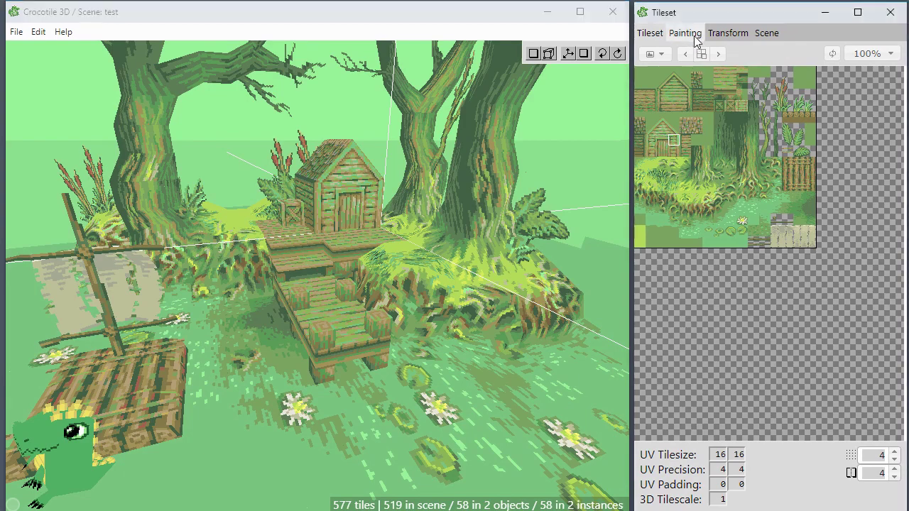
click(661, 36)
click(873, 53)
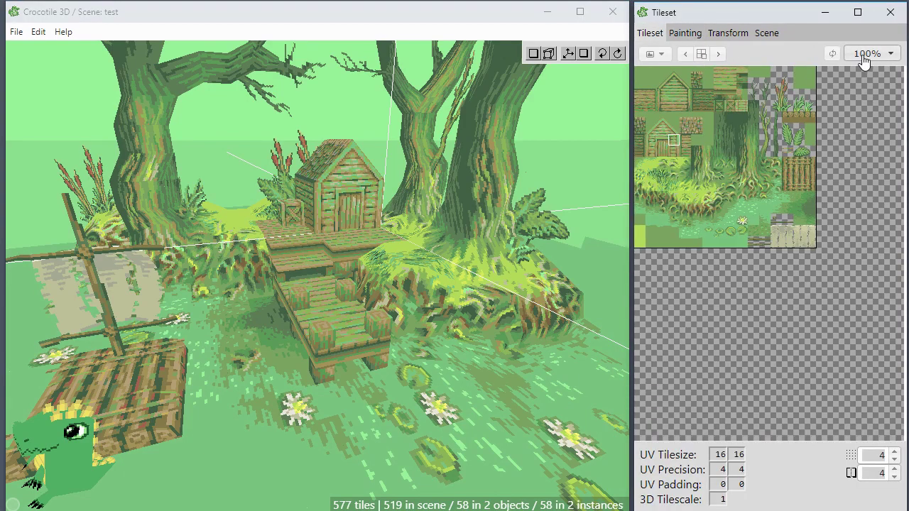
click(872, 169)
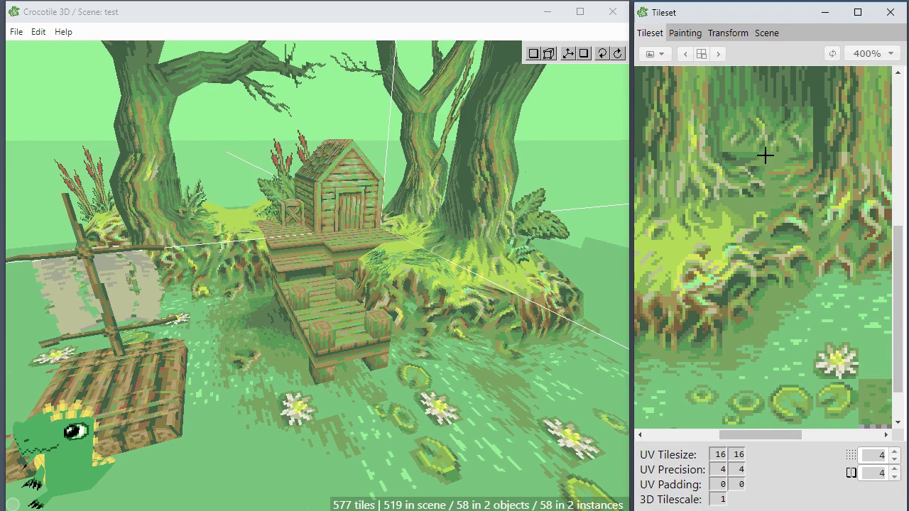
- Enter edit mode, select the reed tile behind the hut, and review the editing commands available for it
click(538, 134)
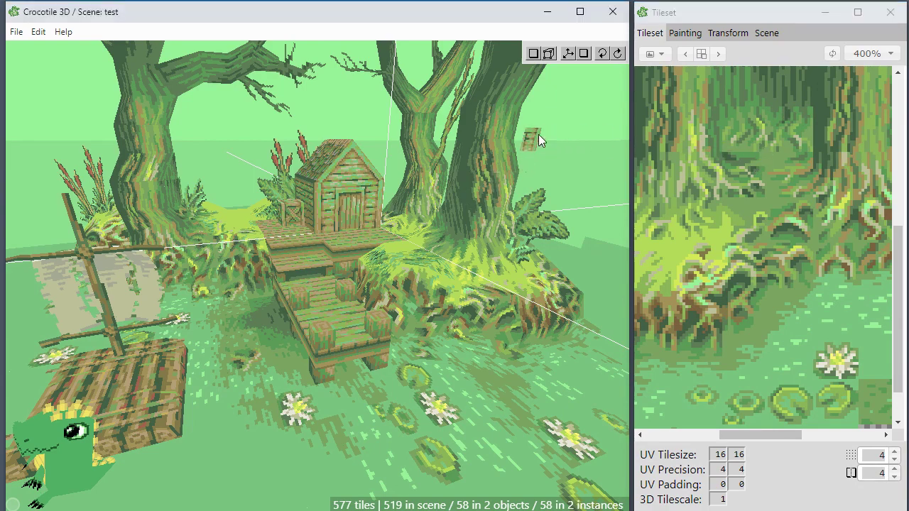
key(Tab)
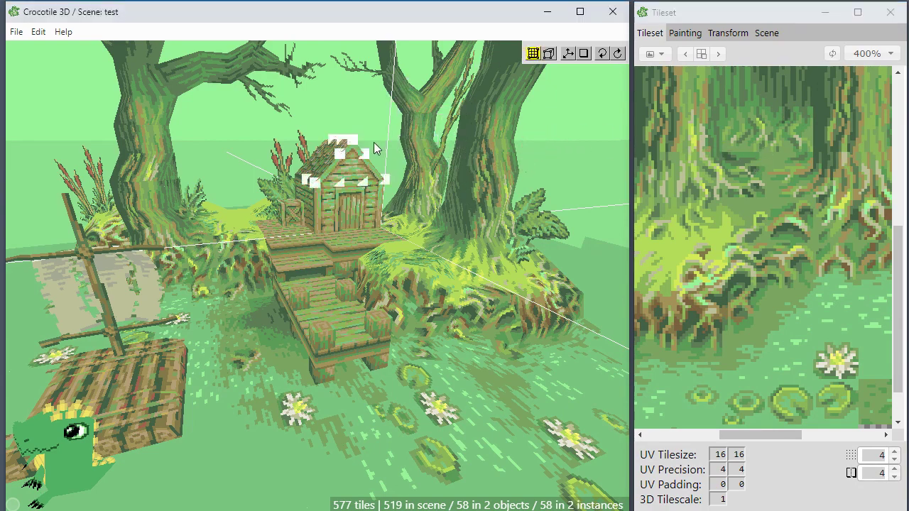
right_click(355, 118)
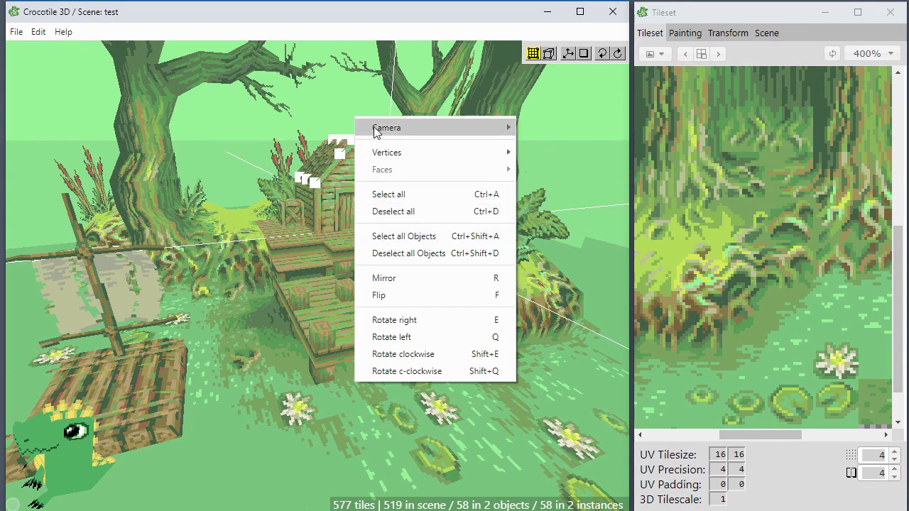
click(310, 122)
right_click(225, 157)
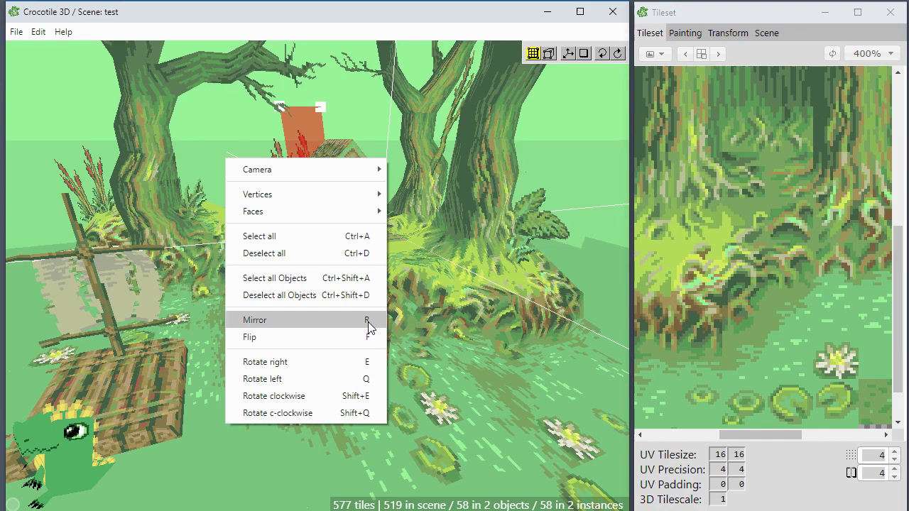
click(414, 158)
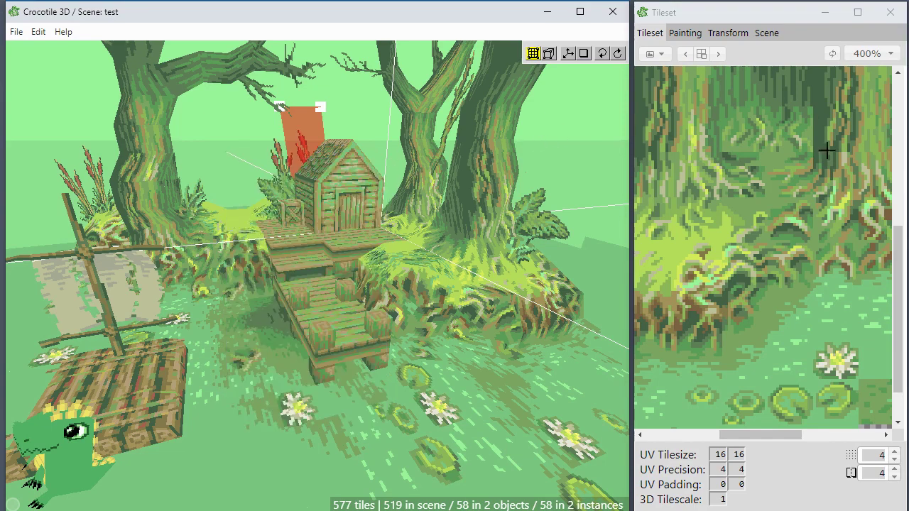
- Review the scene export options, trying the tile spacing and power of 2 textures settings, and close them without exporting
click(15, 33)
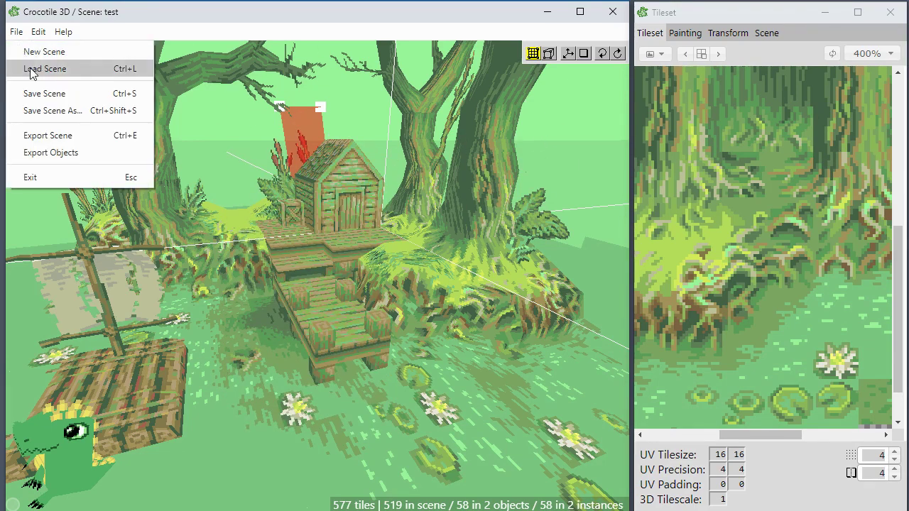
click(53, 140)
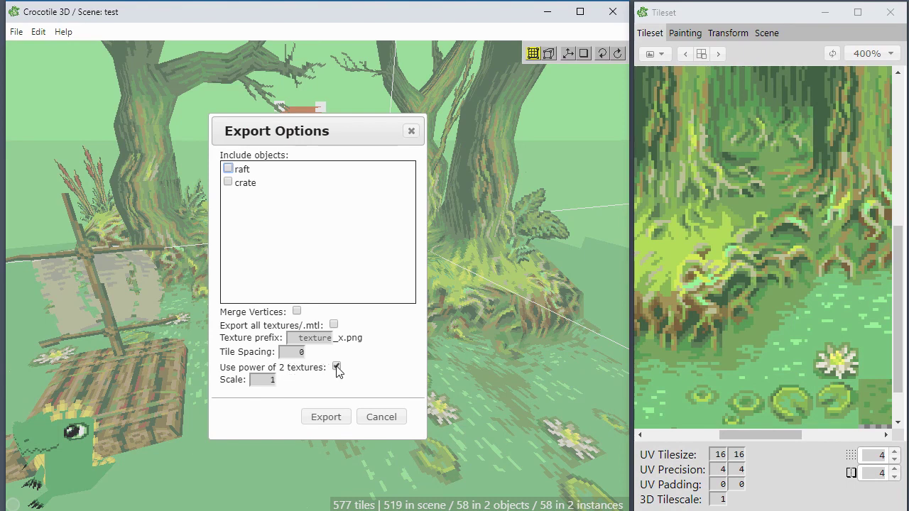
click(298, 353)
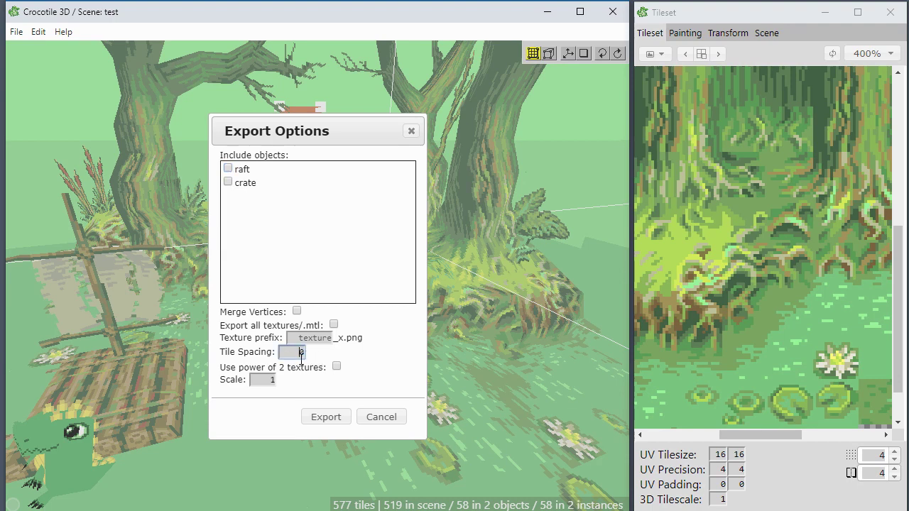
click(337, 367)
click(336, 367)
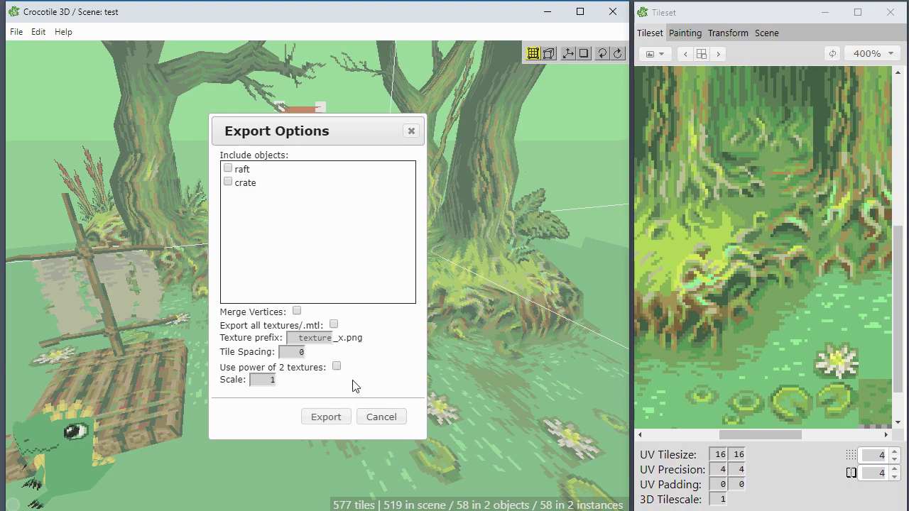
click(380, 418)
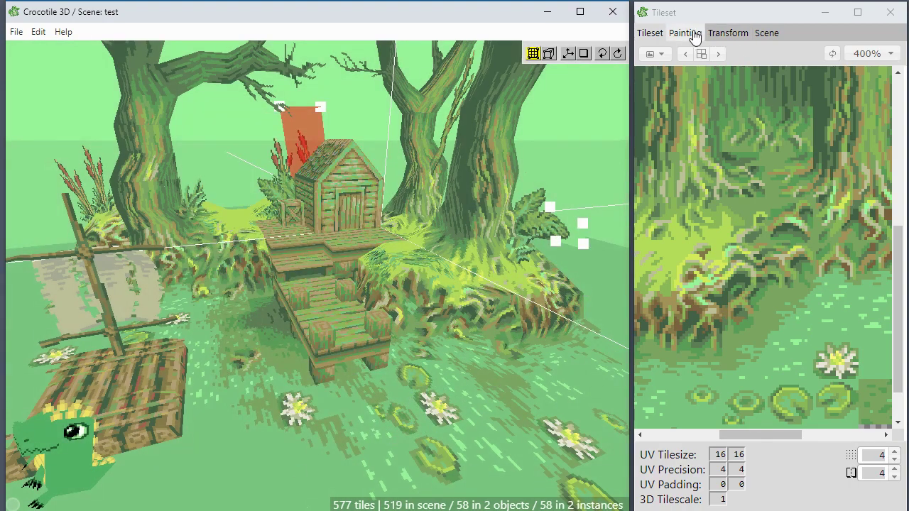
- Return the tileset zoom to 100% and recheck the power of 2 textures export option without exporting
click(650, 33)
click(870, 53)
click(872, 91)
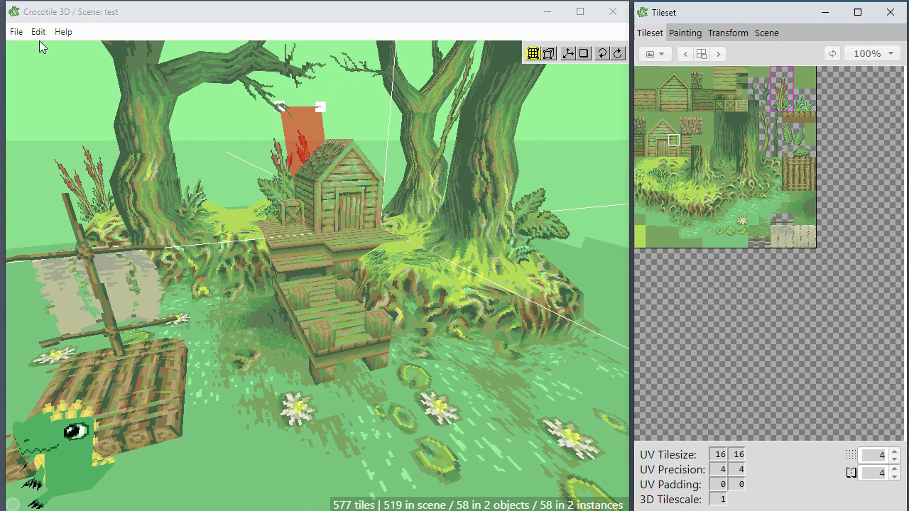
click(17, 32)
click(50, 135)
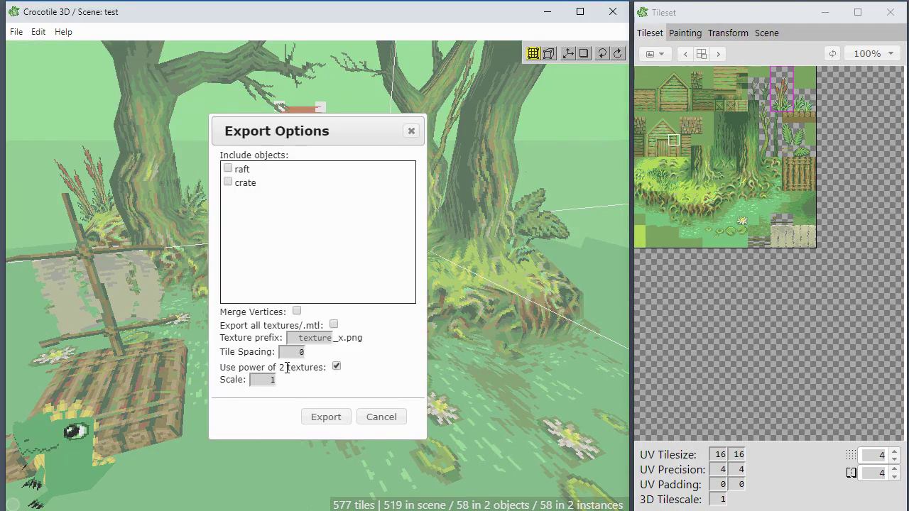
click(364, 422)
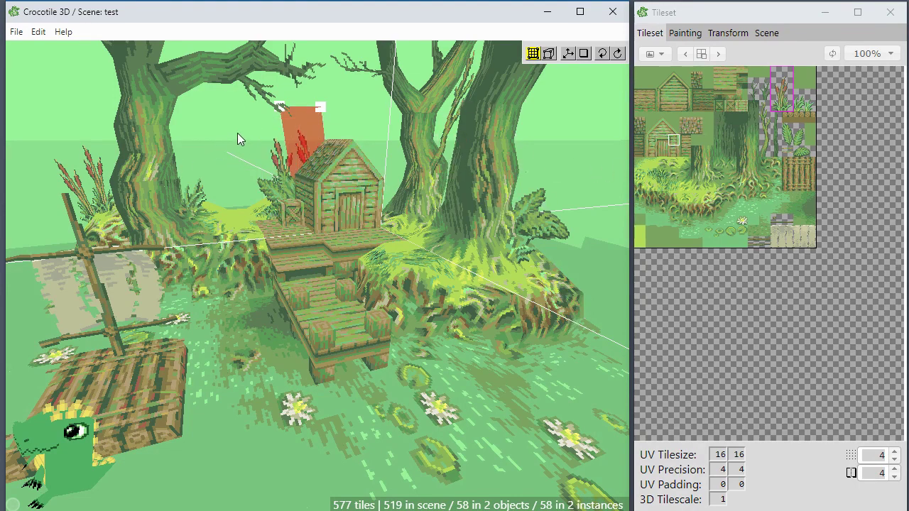
- Deselect the reed tile and examine the scale setting in the scene export options without exporting
click(295, 130)
click(303, 132)
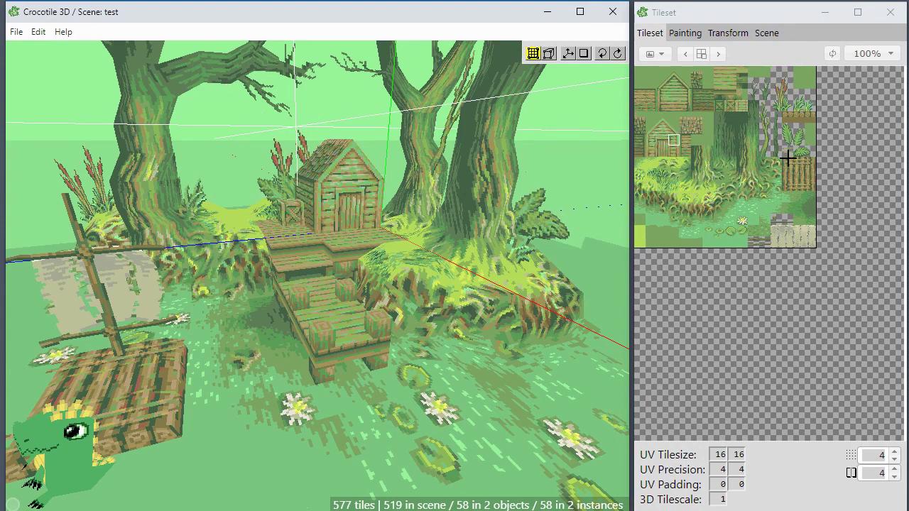
click(19, 32)
click(57, 136)
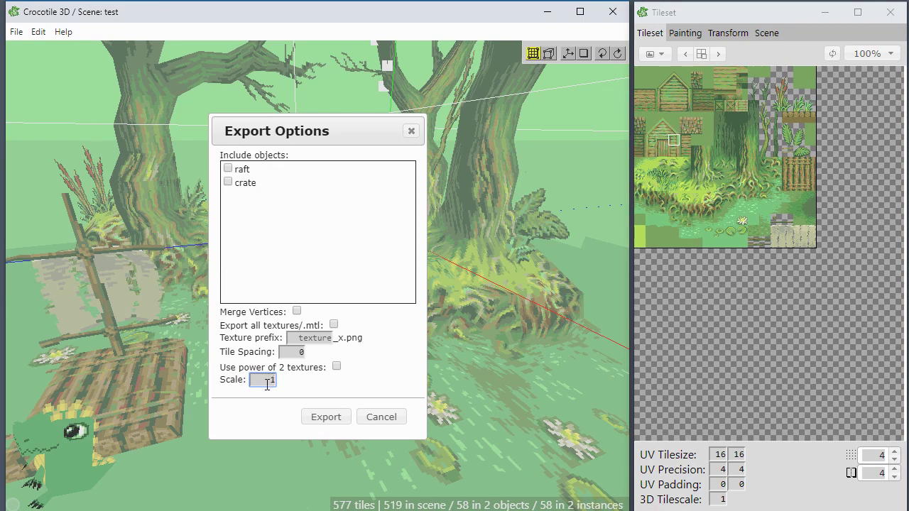
click(366, 425)
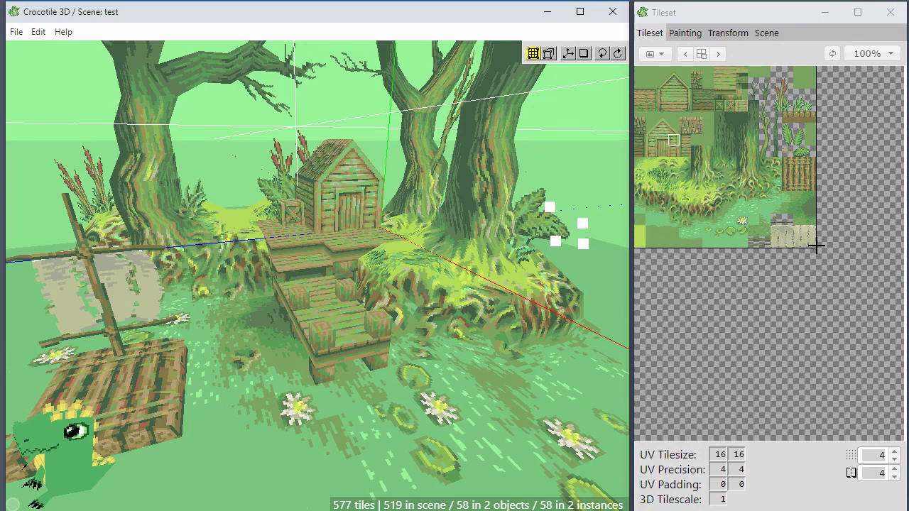
- Select a 6 by 8 tile block of tree trunks, branches and reeds in the tileset and open it for painting at 300% zoom
click(870, 54)
click(873, 141)
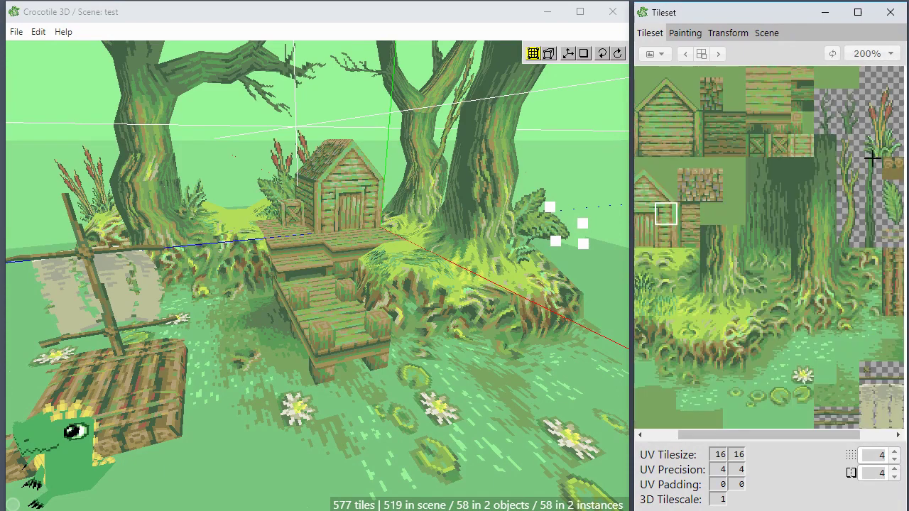
middle_drag(851, 203, 766, 213)
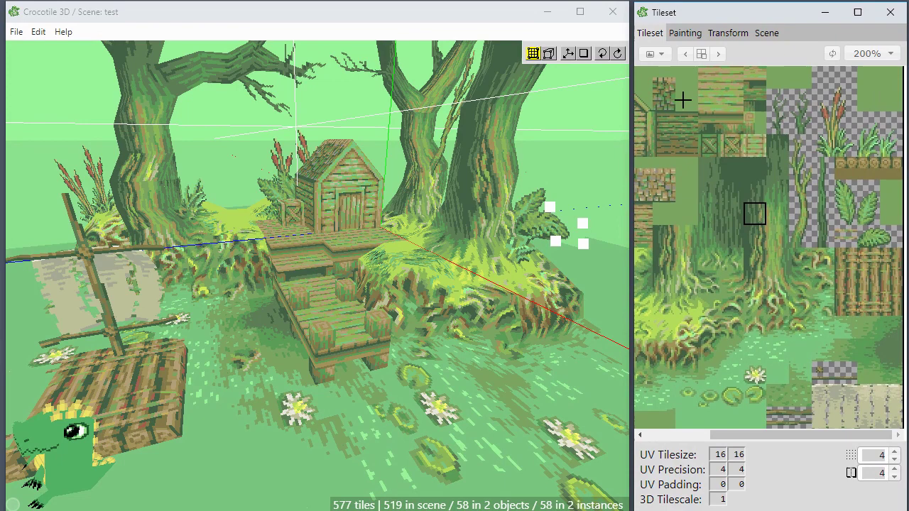
drag(729, 104, 851, 269)
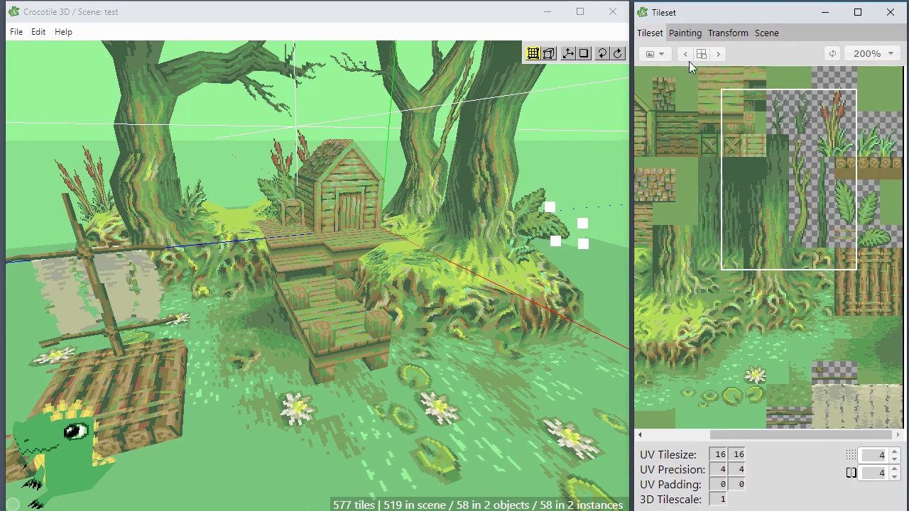
click(686, 32)
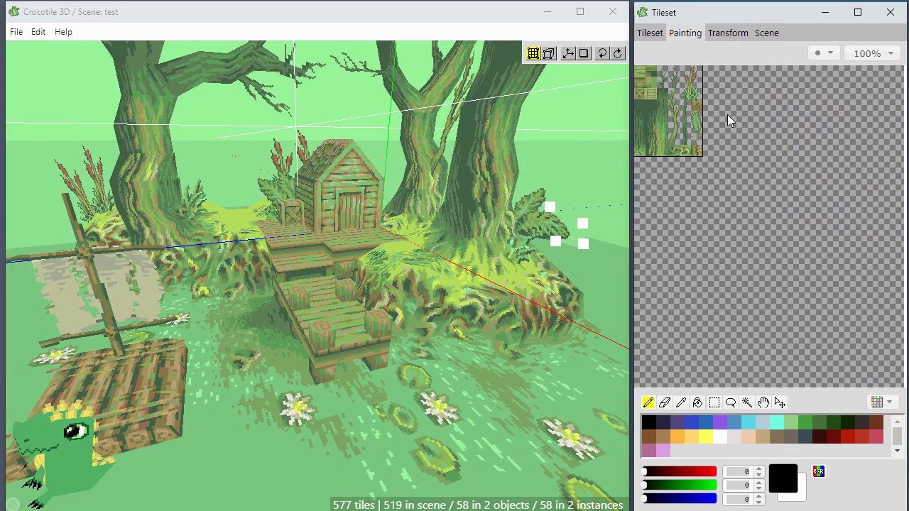
scroll(728, 115, up, 4)
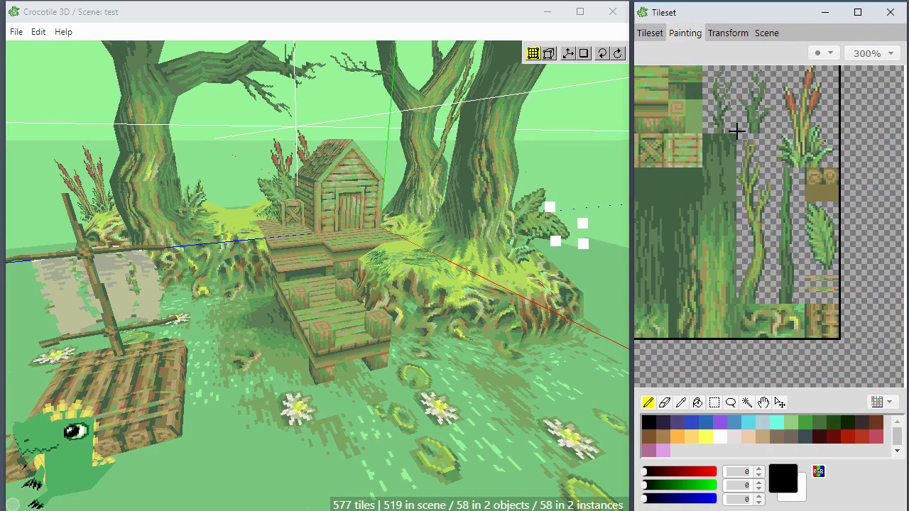
- Try erasing the lower tree trunk and branch area of the tileset with the eraser, and undo the erasure
key(e)
mouse_move(720, 228)
mouse_down()
mouse_move(720, 258)
mouse_move(763, 300)
mouse_move(805, 311)
mouse_move(814, 329)
mouse_move(742, 328)
mouse_move(710, 291)
mouse_move(737, 305)
mouse_move(738, 277)
mouse_up()
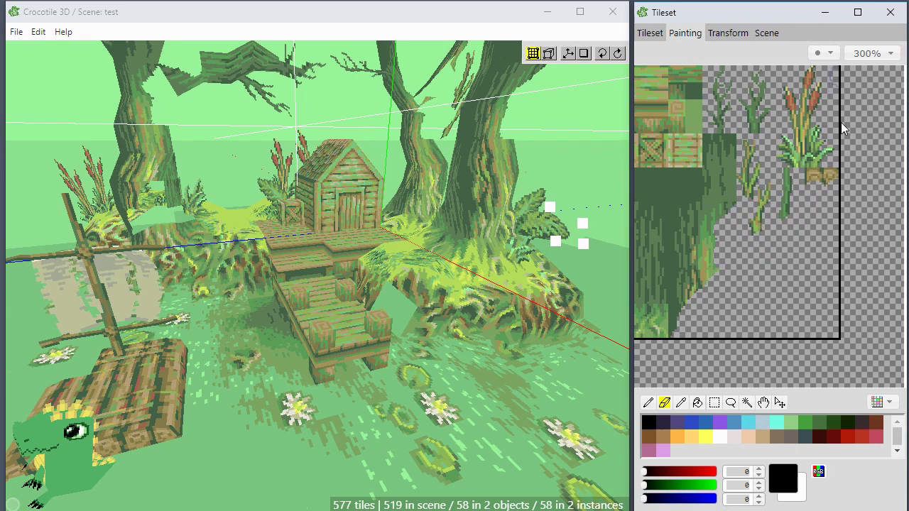
key(ctrl+z)
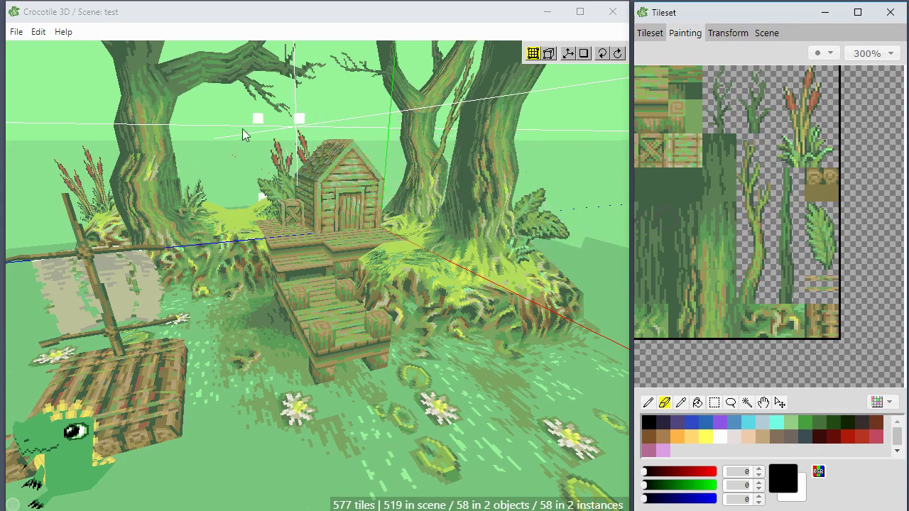
- Examine the Align Brush to Crosshair option in the settings and close them
click(39, 32)
click(61, 93)
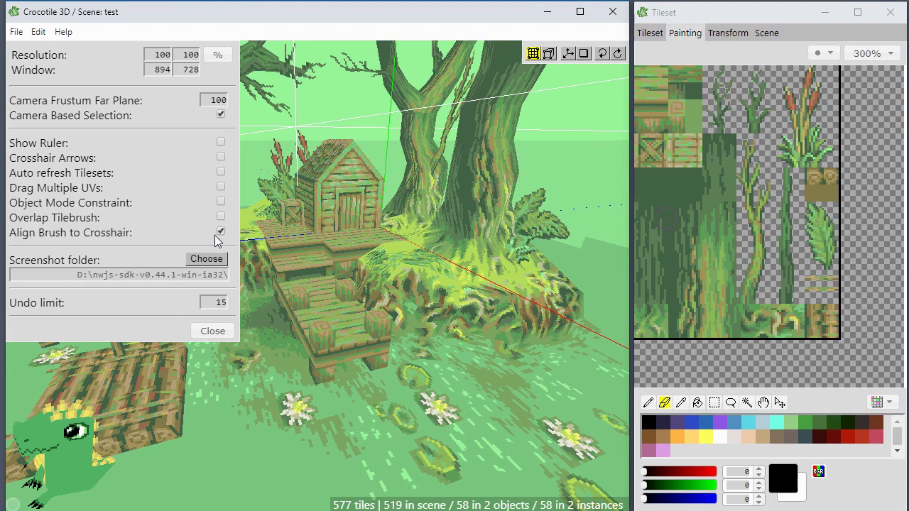
click(212, 331)
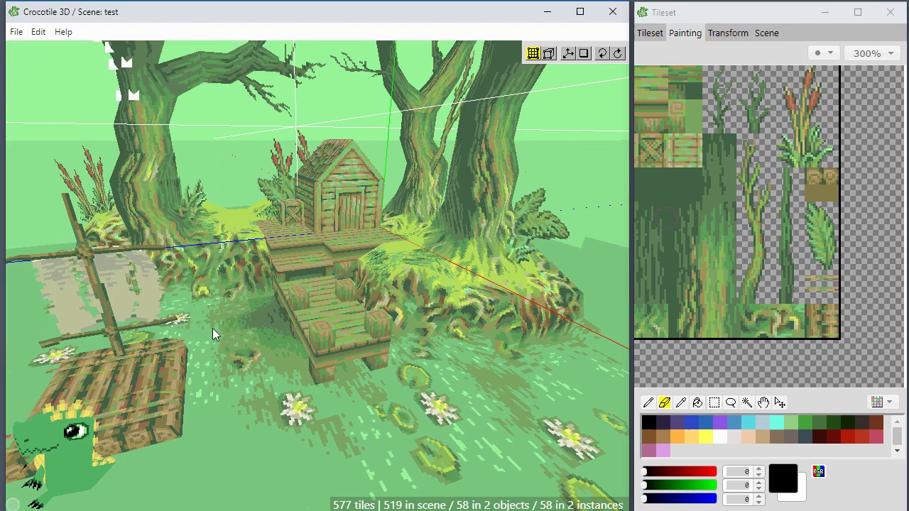
- Switch the scene from editing to drawing and pick the single wooden plank tile in the tileset as the brush
click(534, 56)
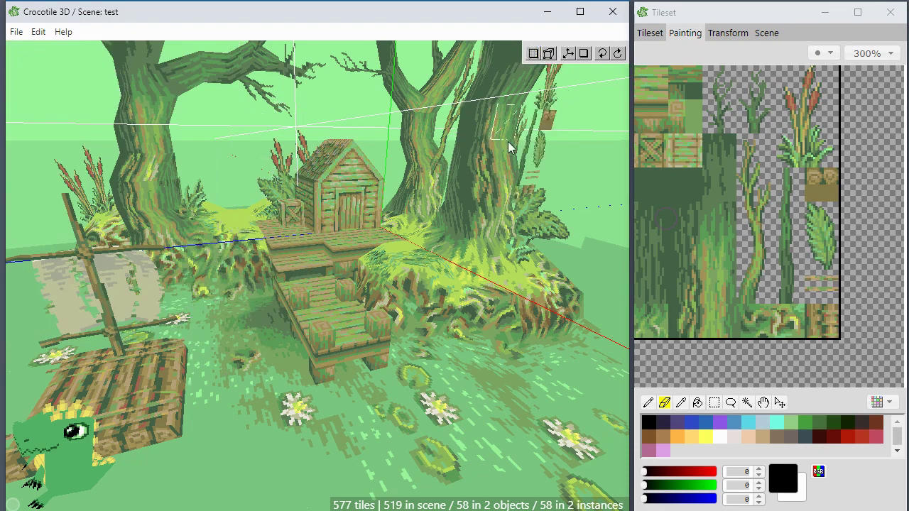
click(650, 32)
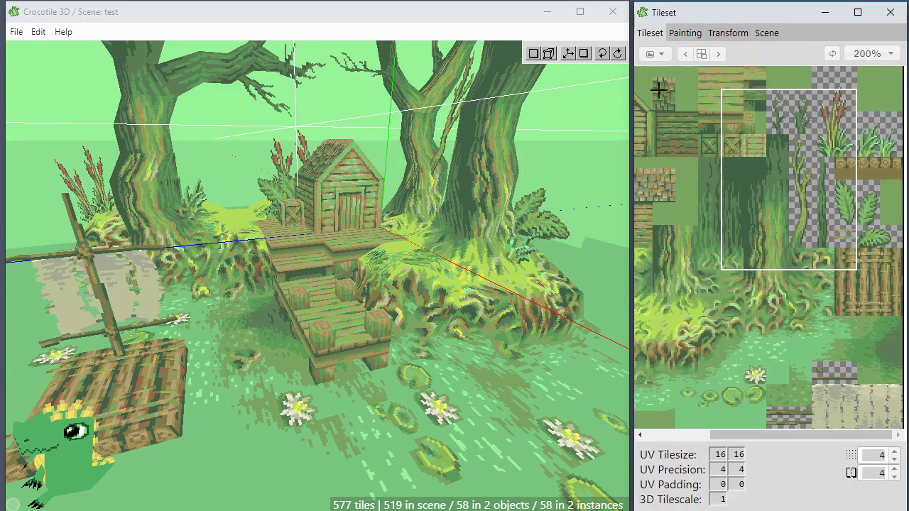
click(754, 145)
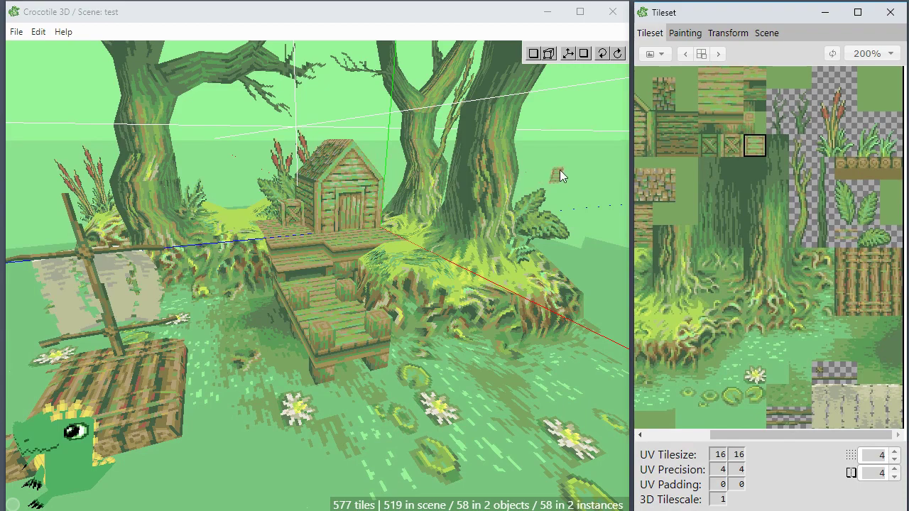
right_drag(437, 185, 384, 187)
scroll(317, 276, up, 5)
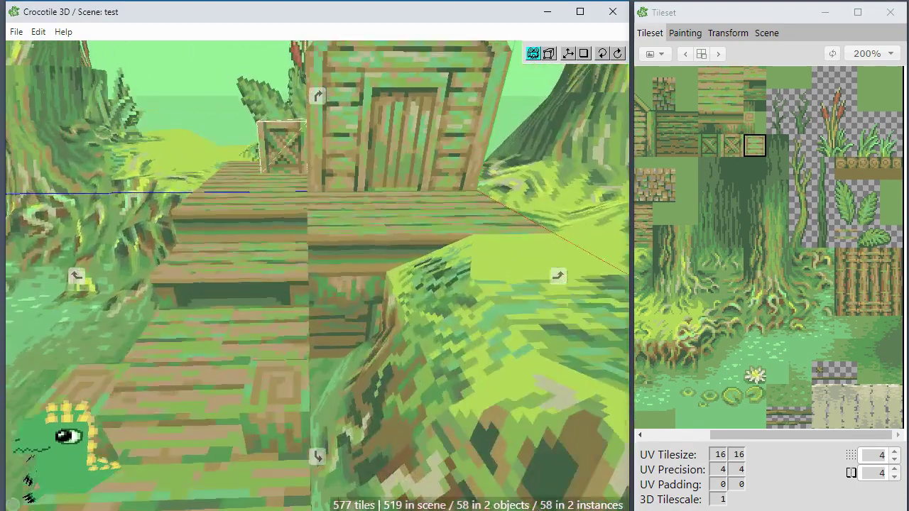
middle_drag(346, 128, 309, 334)
right_drag(253, 198, 308, 148)
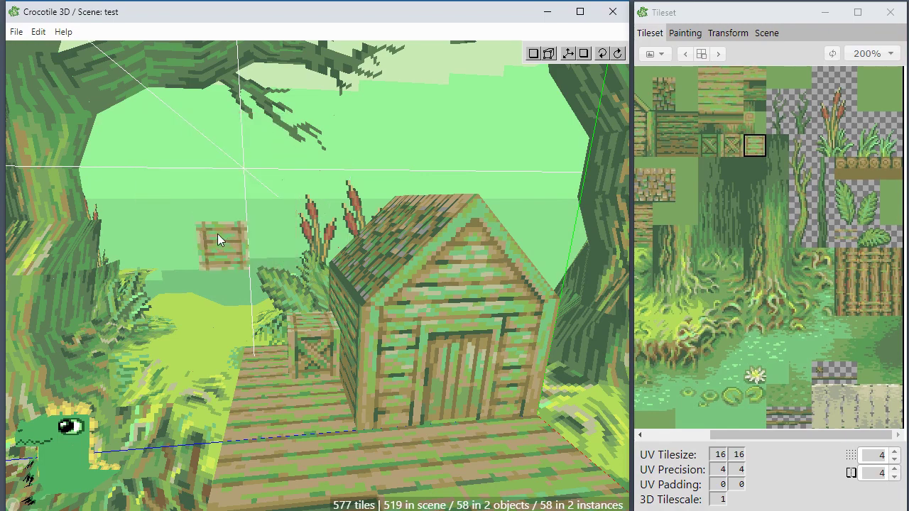
- Turn off Align Brush to Crosshair in the settings
click(37, 33)
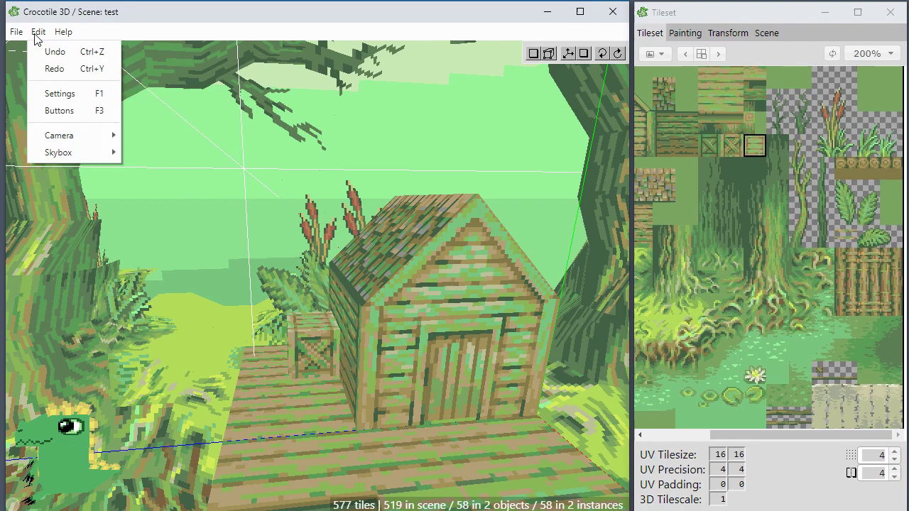
click(40, 91)
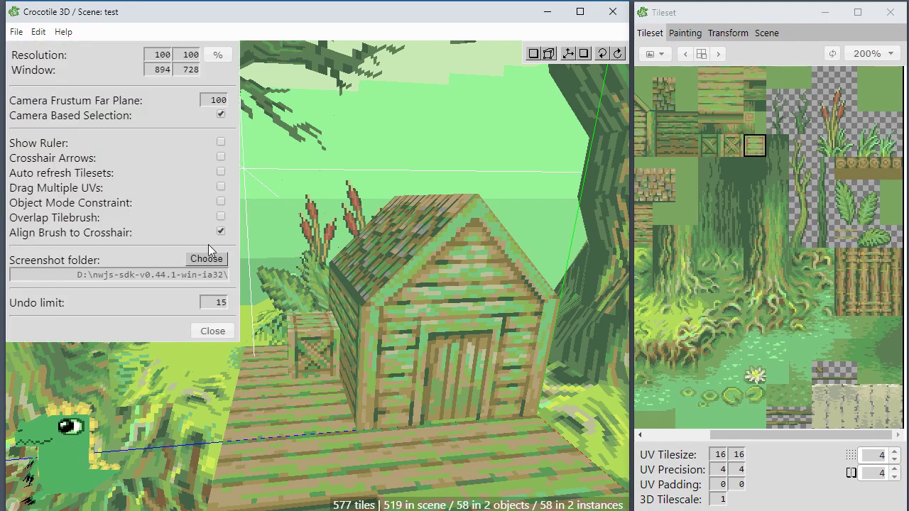
click(221, 231)
click(214, 336)
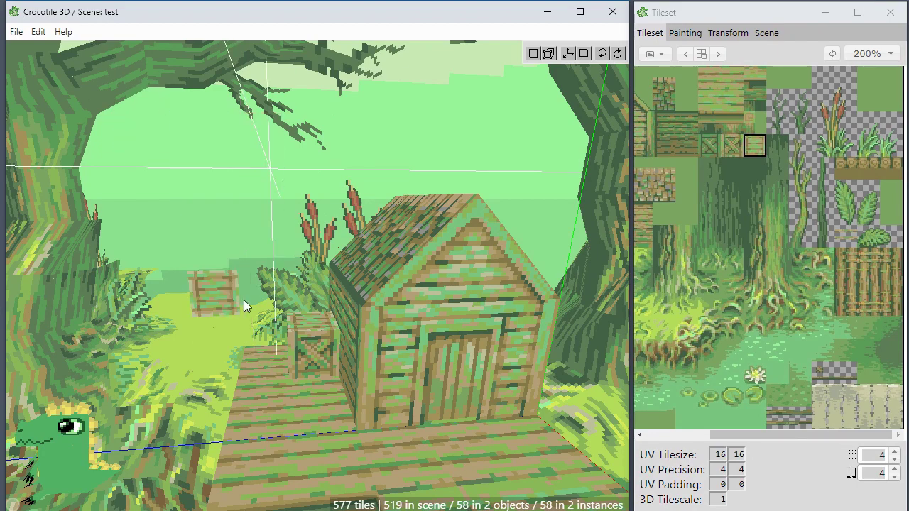
- Examine how the plank tile brush sits relative to the crosshair around the hut from several viewing angles
right_drag(244, 300, 401, 374)
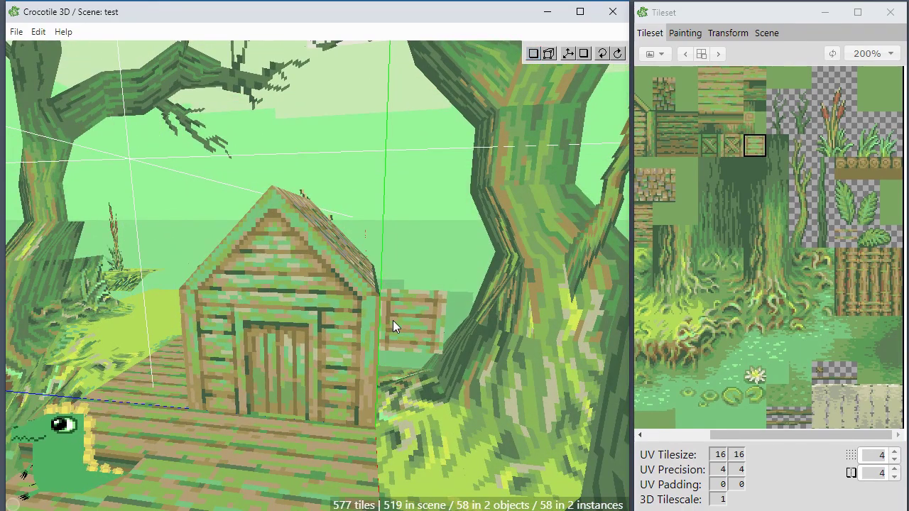
key(d)
key(s)
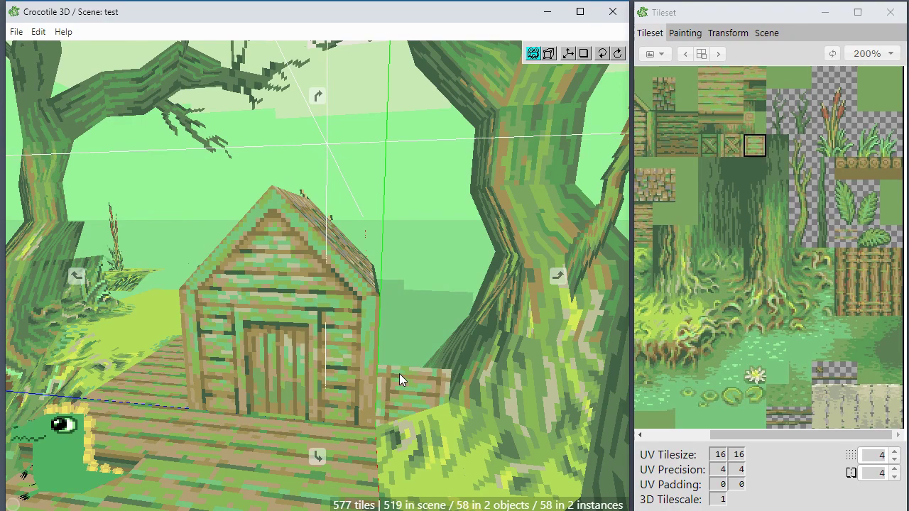
right_drag(356, 331, 373, 419)
key(Tab)
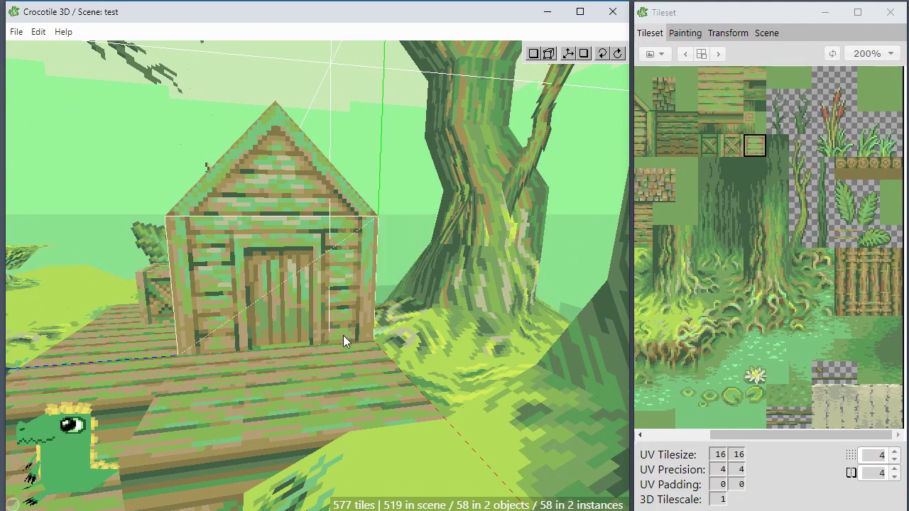
key(Tab)
right_drag(106, 277, 176, 289)
key(space)
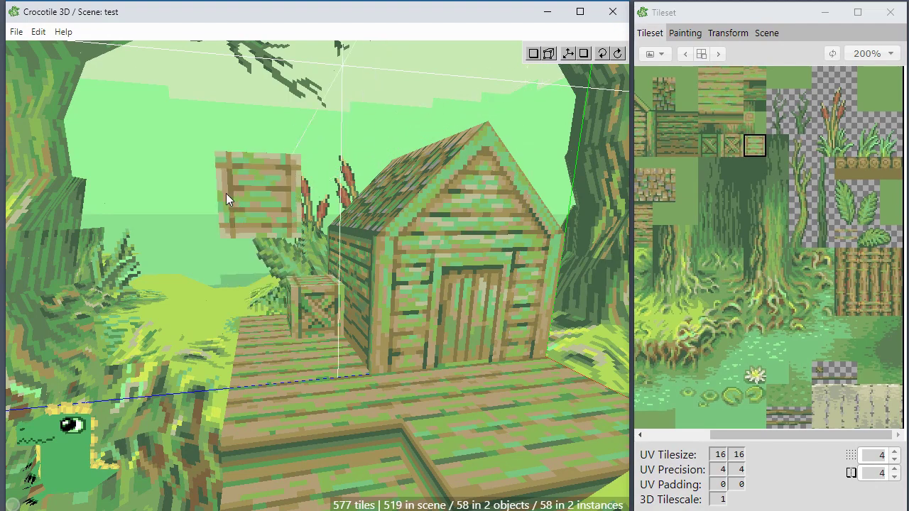
key(space)
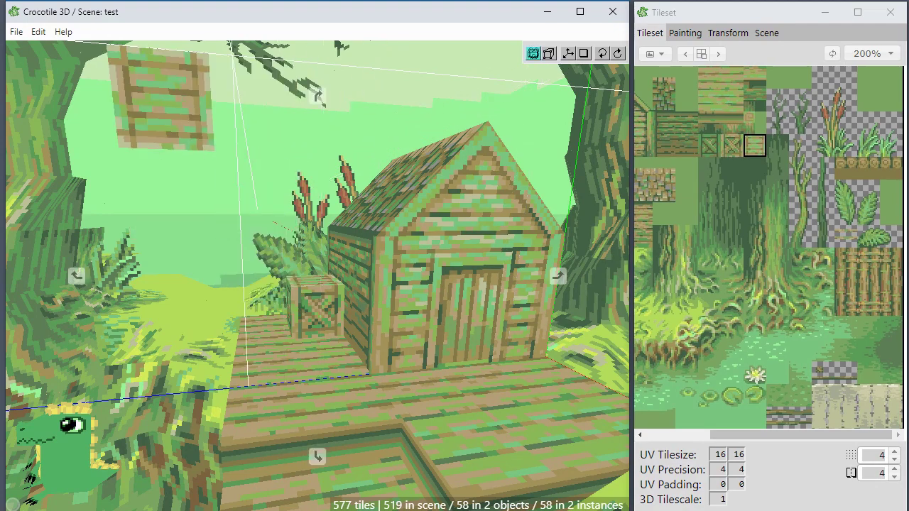
drag(185, 98, 180, 190)
key(Tab)
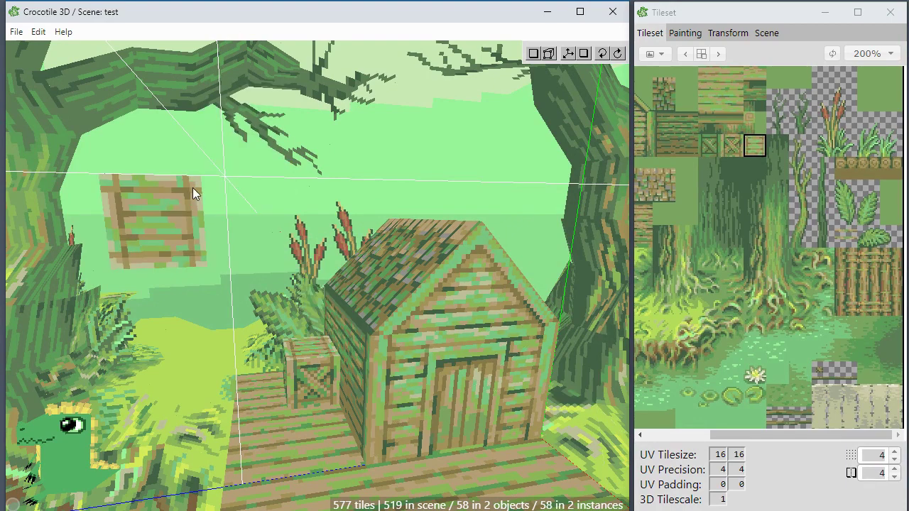
- Turn on Align Brush to Crosshair in the settings and check the plank brush's position around the hut
click(51, 33)
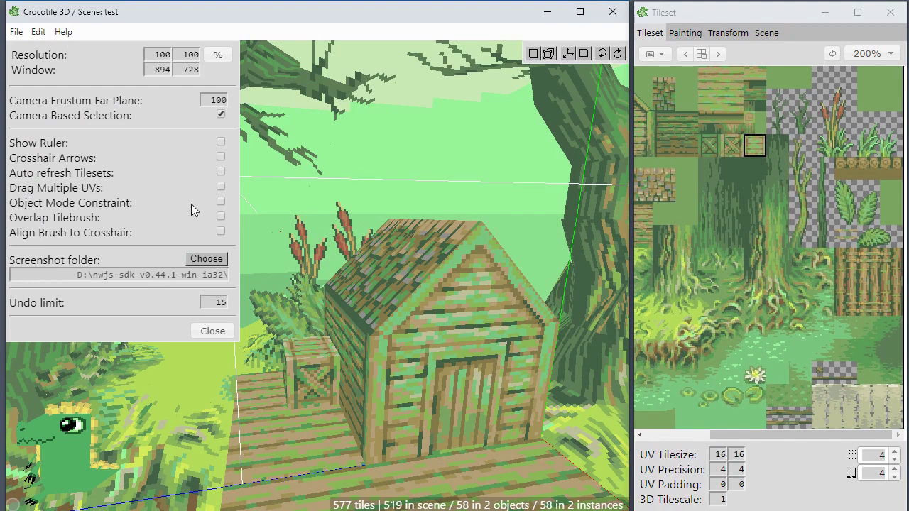
click(221, 233)
click(215, 331)
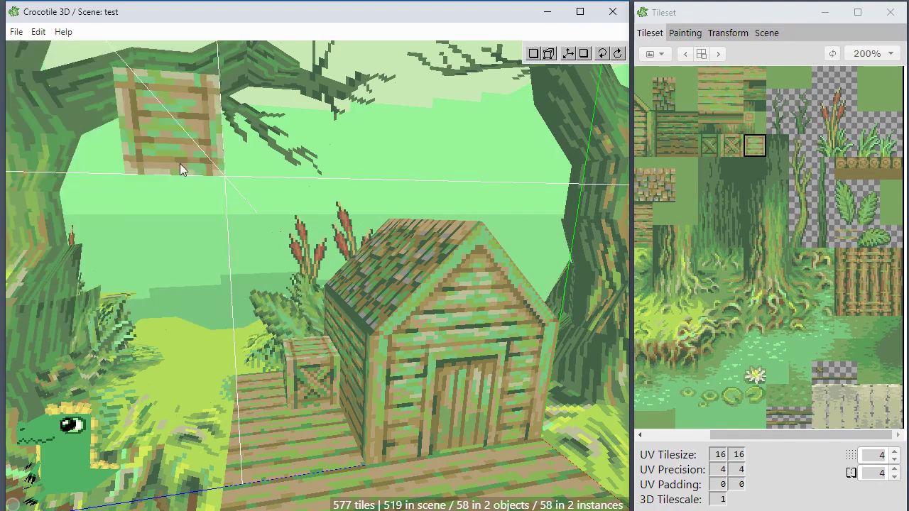
right_drag(276, 199, 196, 216)
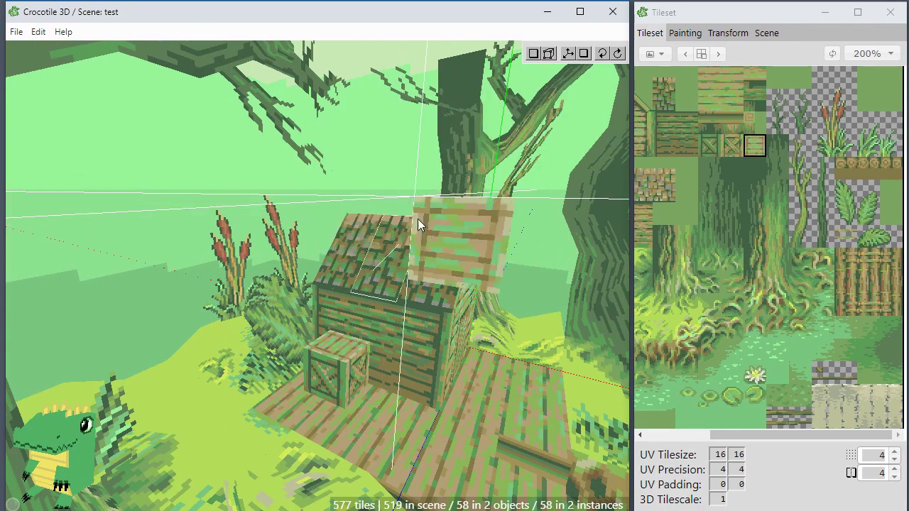
right_drag(498, 252, 419, 257)
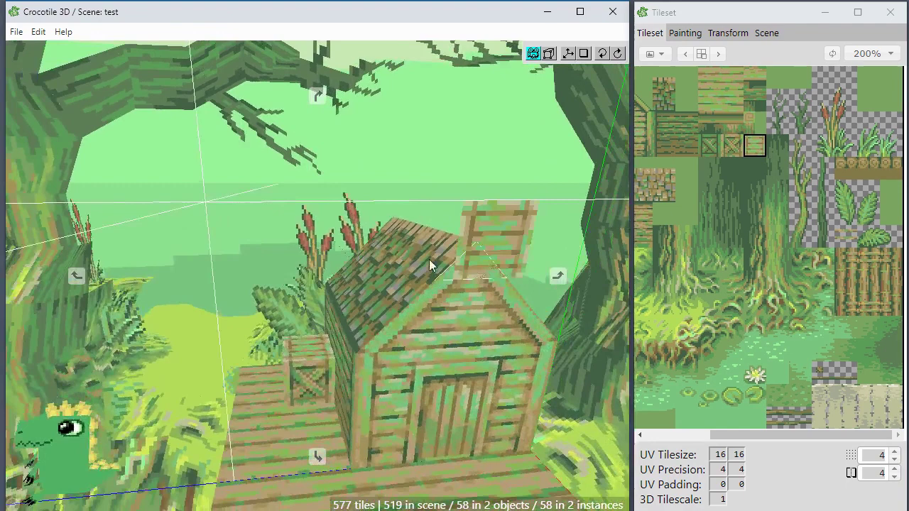
scroll(229, 243, down, 2)
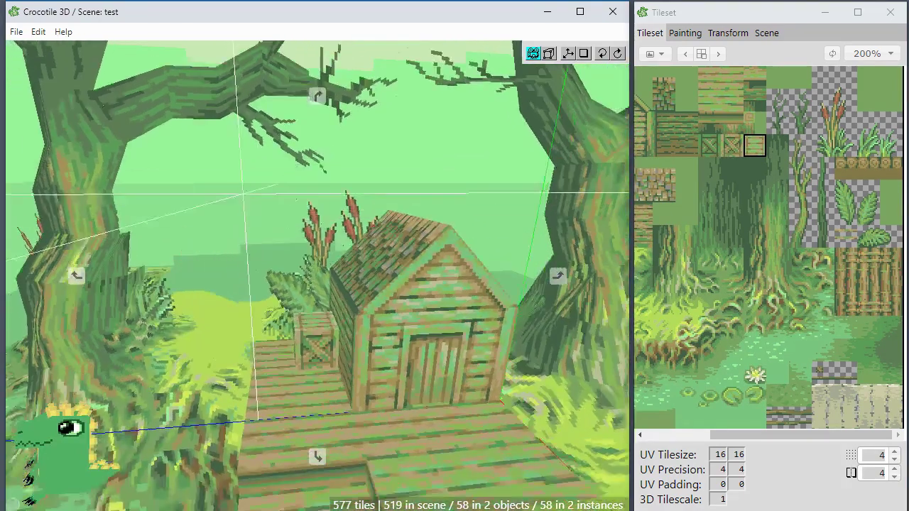
right_drag(284, 248, 256, 265)
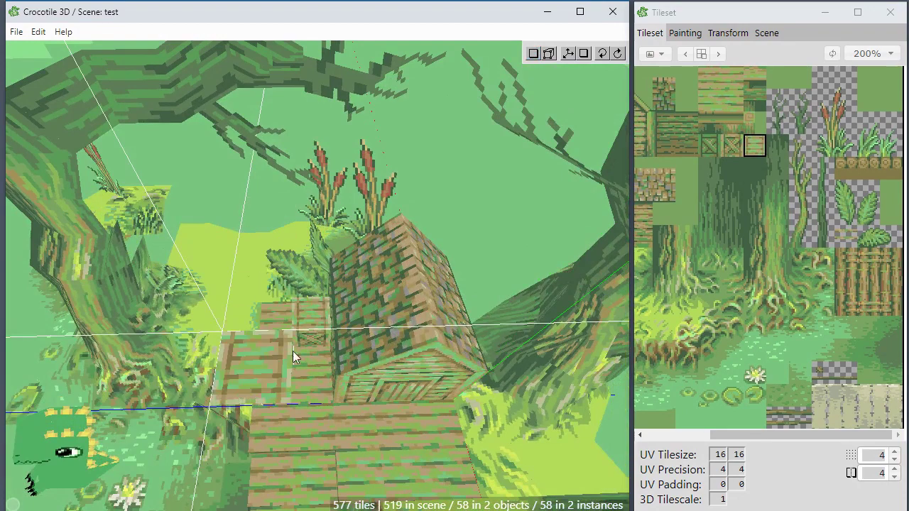
right_drag(234, 346, 262, 242)
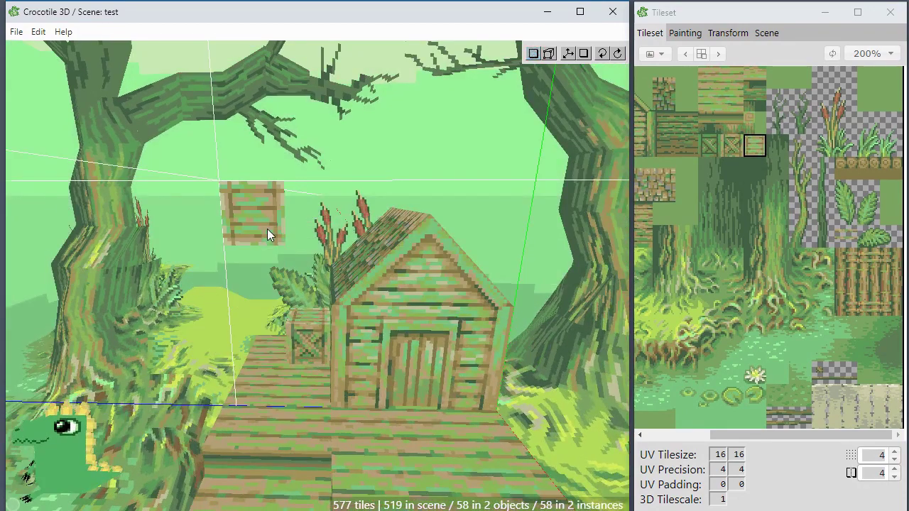
key(w)
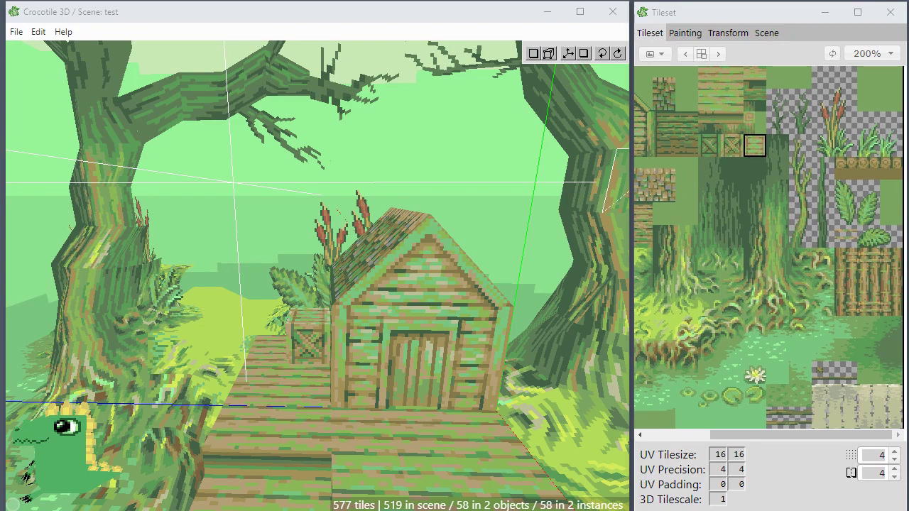
- Turn on Overlap Tilebrush in the settings
click(39, 32)
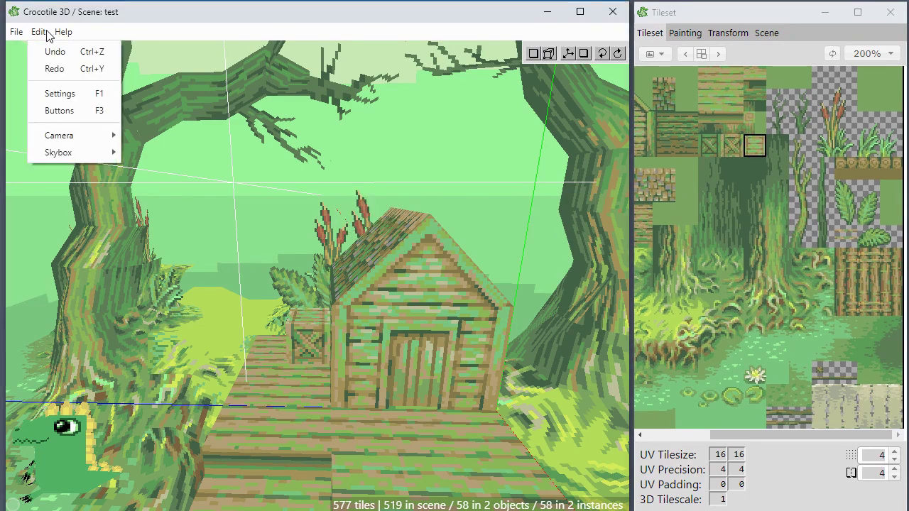
click(59, 96)
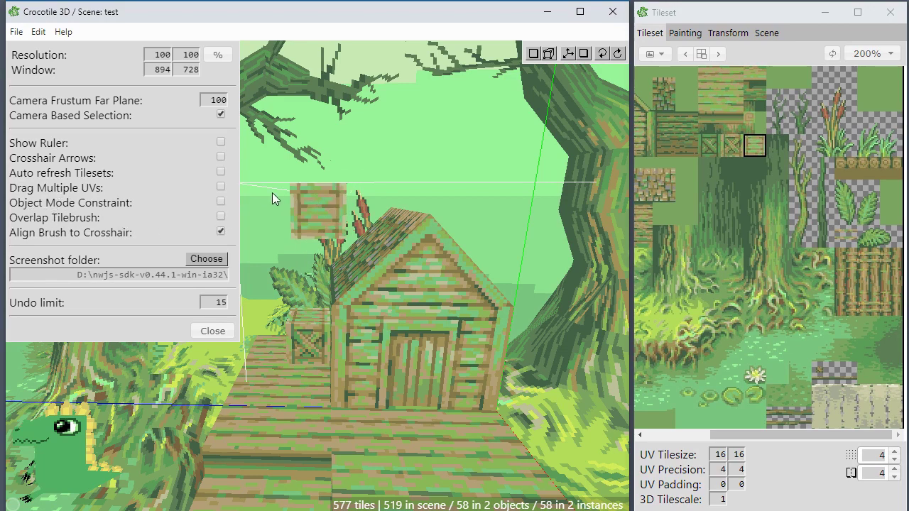
click(221, 217)
click(213, 331)
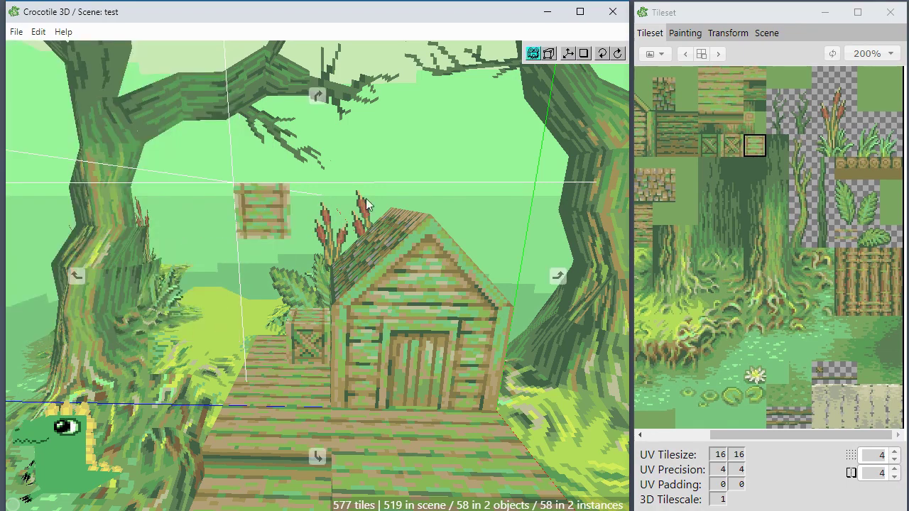
- Select the 2 by 3 tile block of crates and dark tree trunk in the tileset as the brush
drag(704, 139, 736, 191)
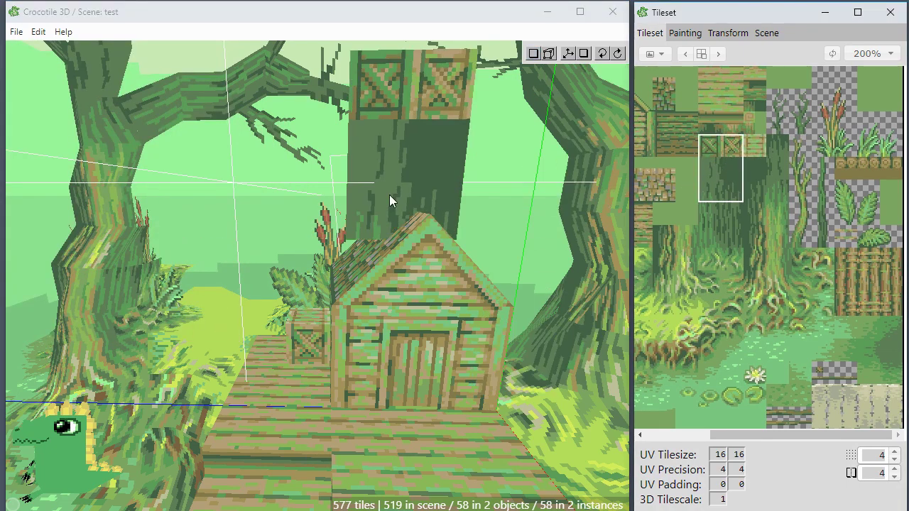
middle_drag(241, 244, 290, 256)
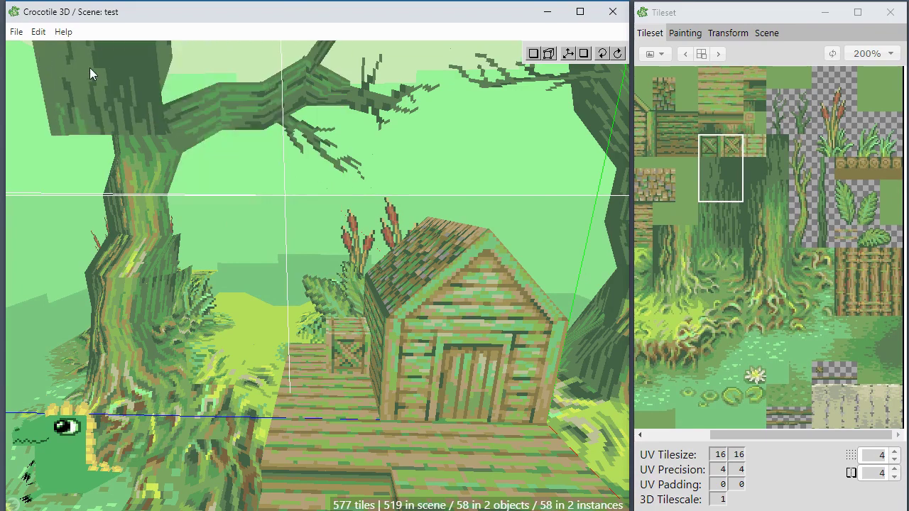
click(39, 34)
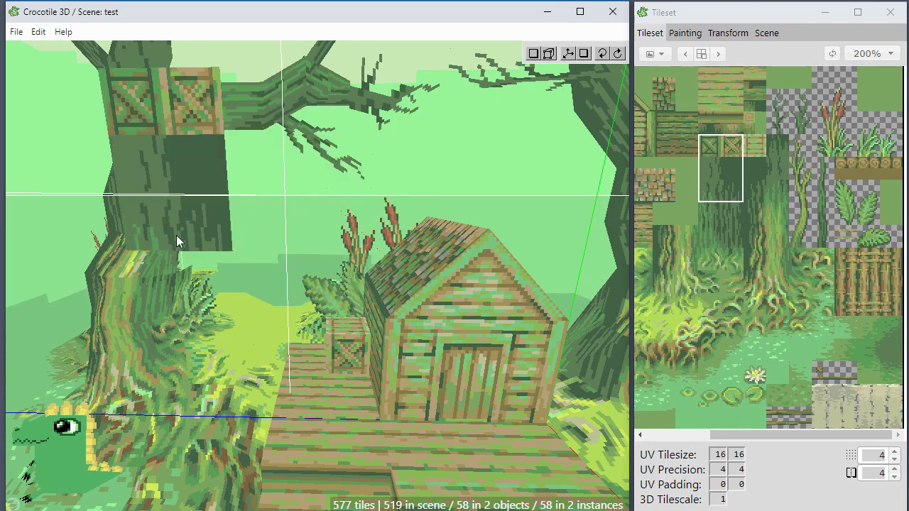
- Place two overlapping copies of the crate and trunk block between the tree and the hut, and undo both placements
click(192, 237)
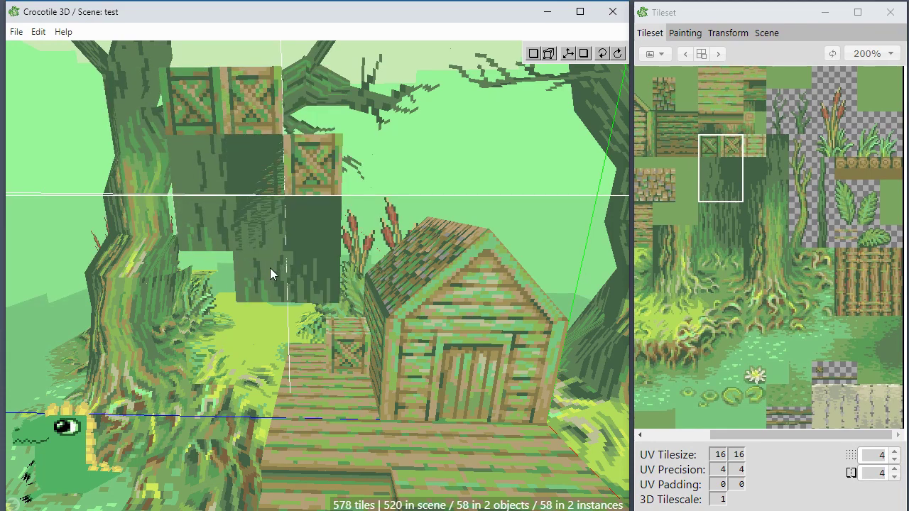
click(267, 267)
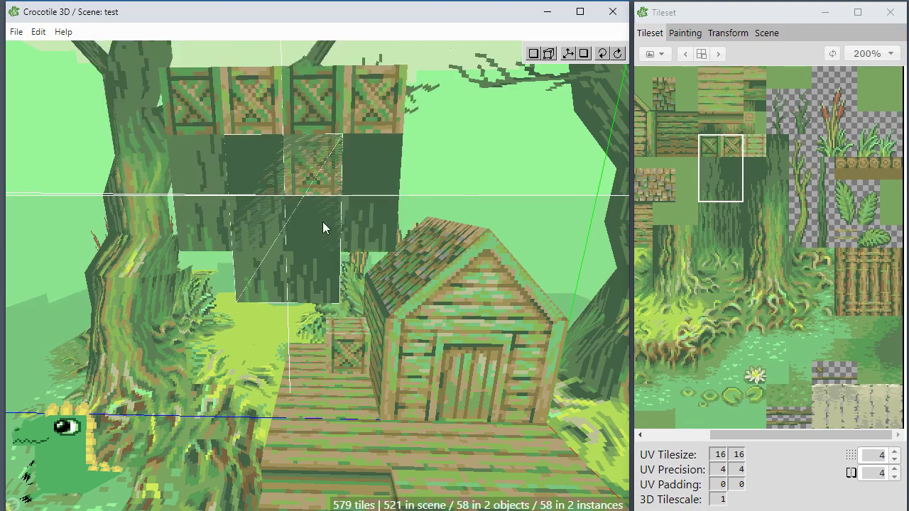
key(ctrl+z)
key(ctrl+z)
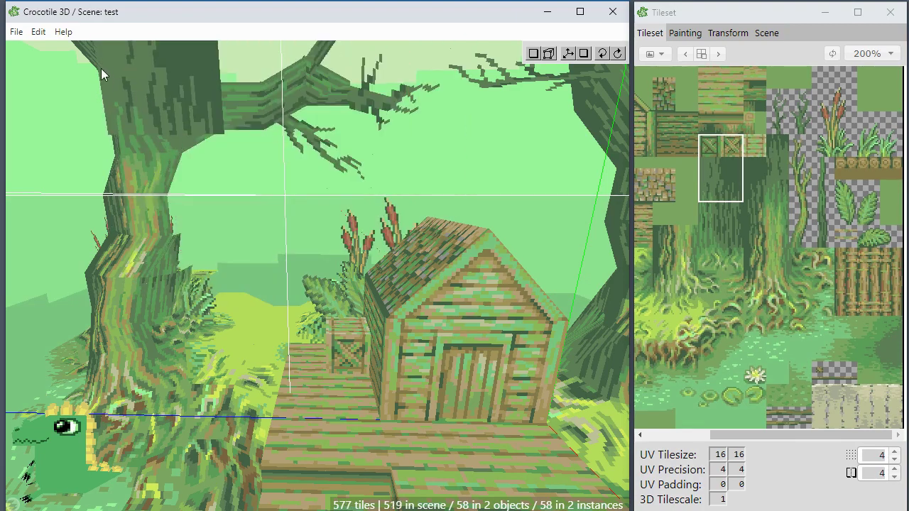
- Turn off Overlap Tilebrush in the settings
click(63, 51)
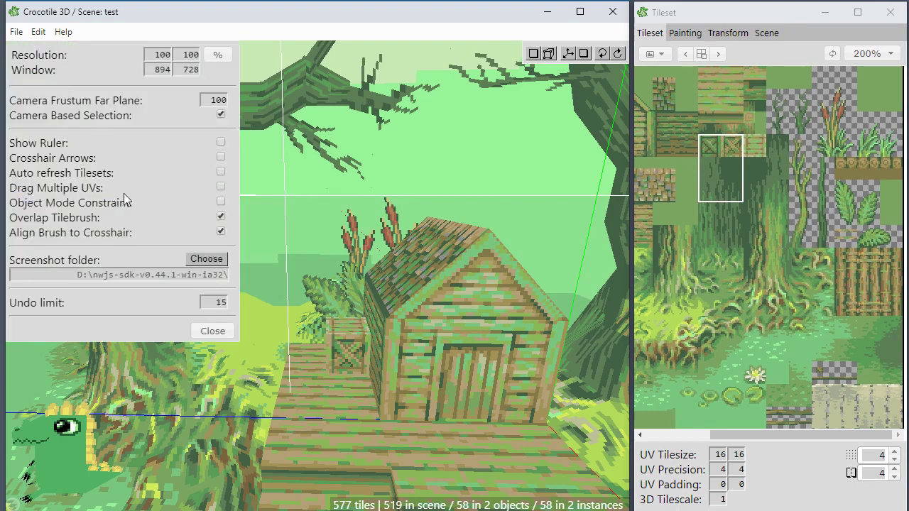
click(222, 217)
click(216, 331)
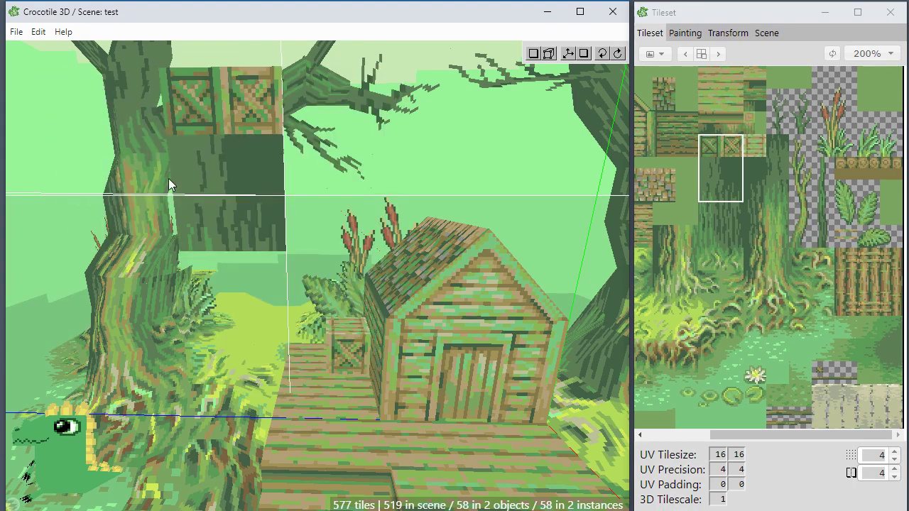
- Place two non-overlapping copies of the crate and trunk block between the tree and the hut, and undo both placements
click(230, 220)
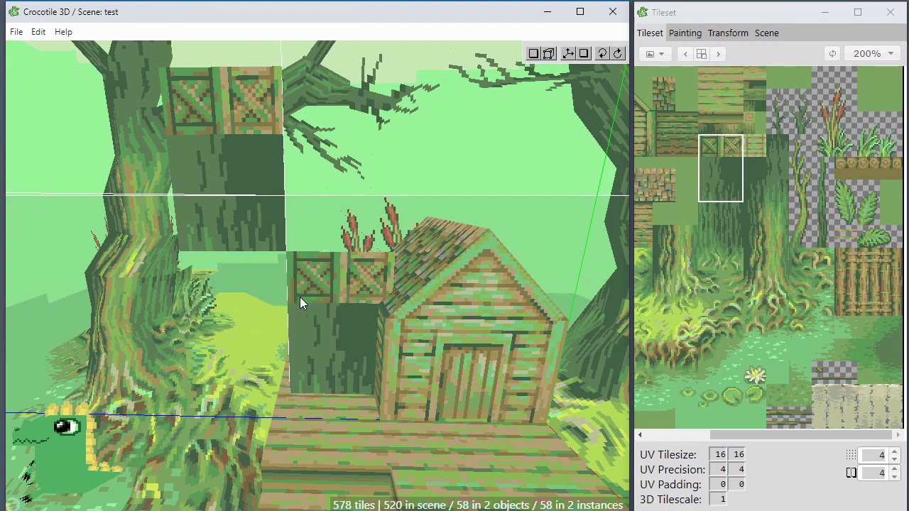
click(309, 289)
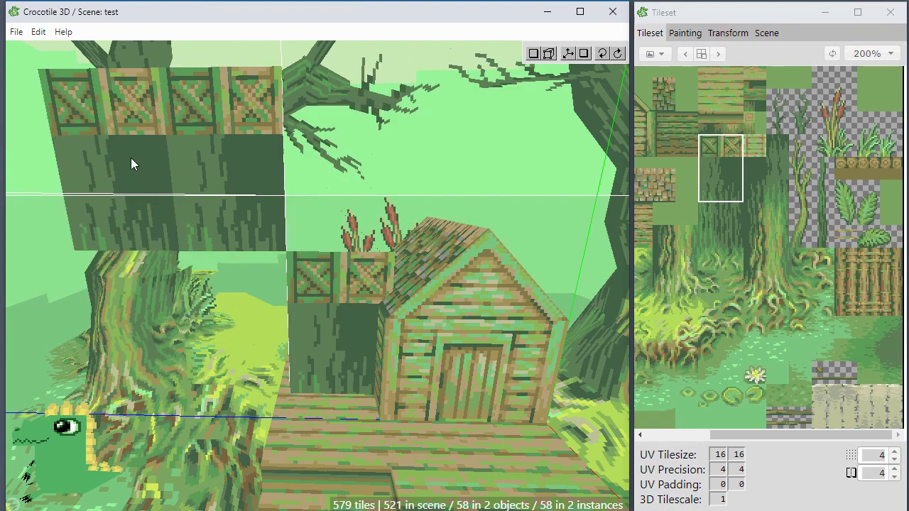
key(ctrl+z)
key(ctrl+z)
scroll(294, 288, down, 3)
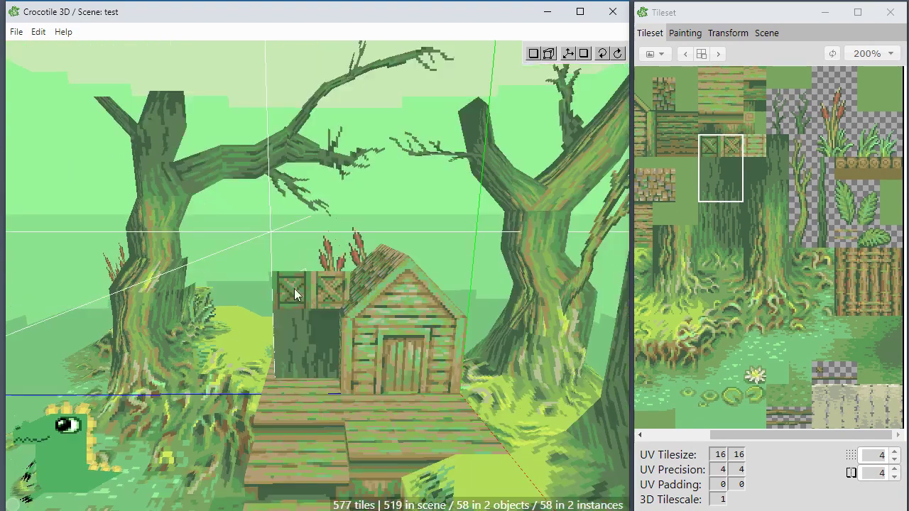
- Fill the area between the tree and the hut with adjoining copies of the crate and trunk block, and remove them
mouse_move(240, 237)
mouse_down()
mouse_move(235, 308)
mouse_move(142, 197)
mouse_move(270, 123)
mouse_move(310, 233)
mouse_up()
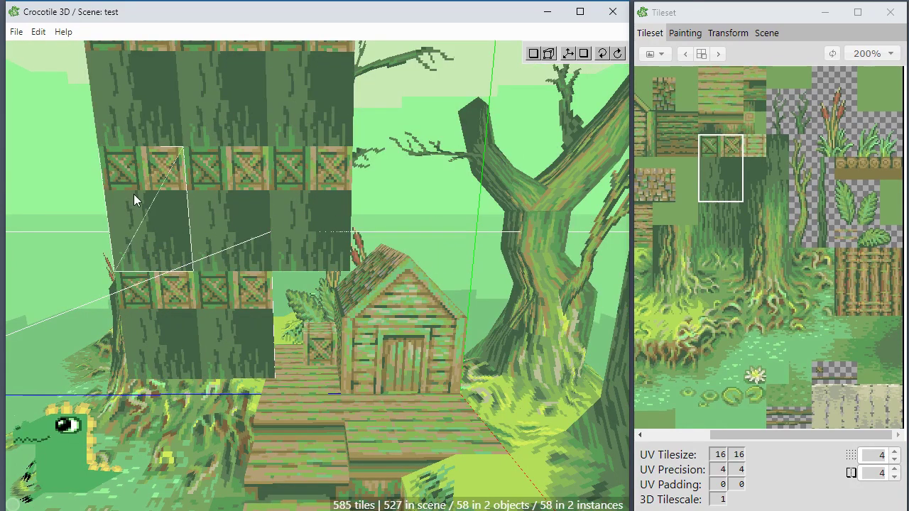
mouse_move(134, 194)
right_down()
mouse_move(197, 103)
mouse_move(282, 205)
right_up()
mouse_move(282, 205)
shift+mouse_down()
mouse_move(228, 297)
mouse_move(176, 303)
shift+mouse_up()
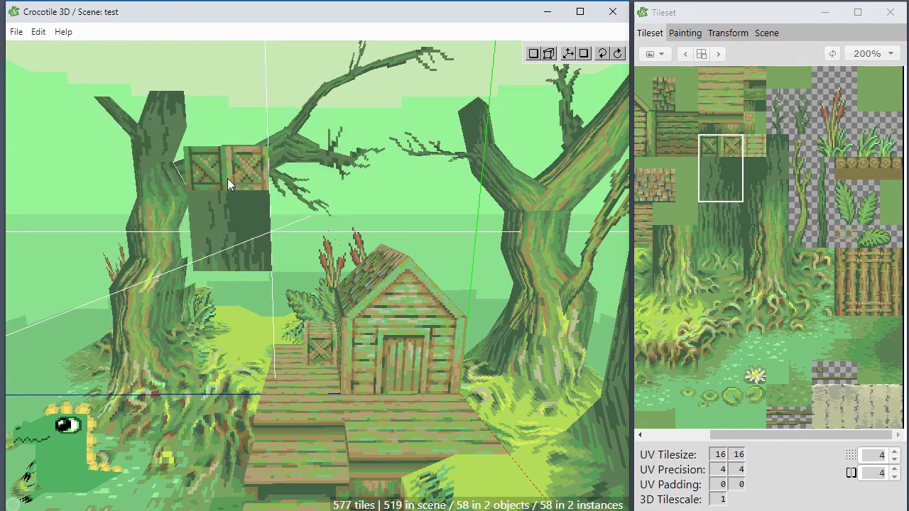
- Paint a two-by-two arrangement of the crate and trunk block over the walkway from above, and undo it
key(space)
middle_drag(311, 209, 286, 198)
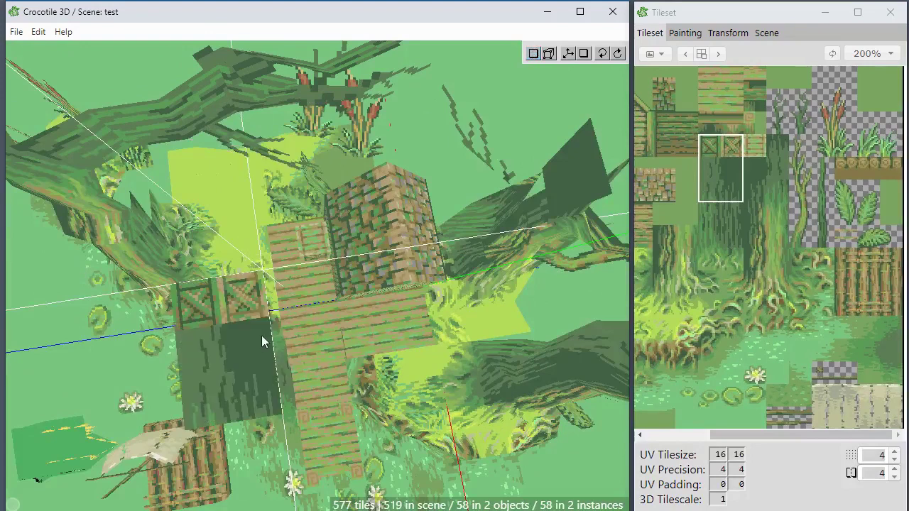
mouse_move(249, 324)
mouse_down()
mouse_move(213, 280)
mouse_move(300, 302)
mouse_up()
click(225, 339)
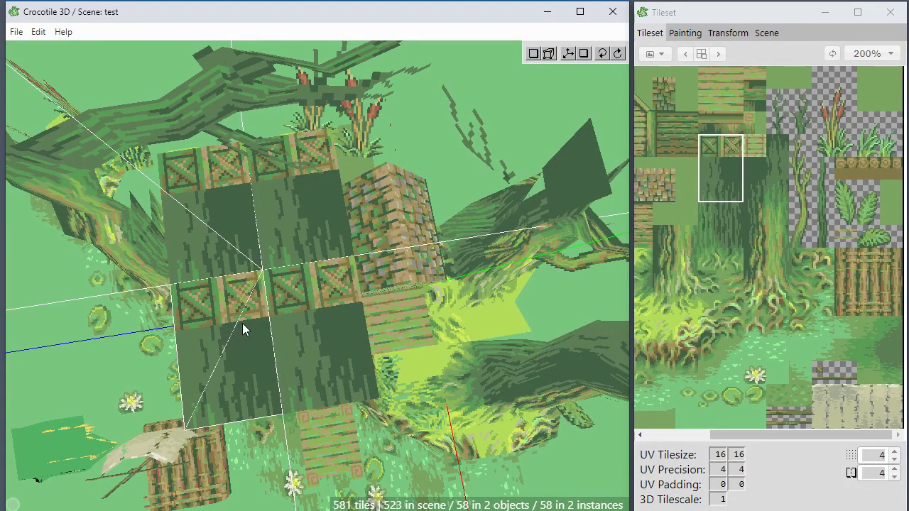
key(ctrl+z)
key(ctrl+z)
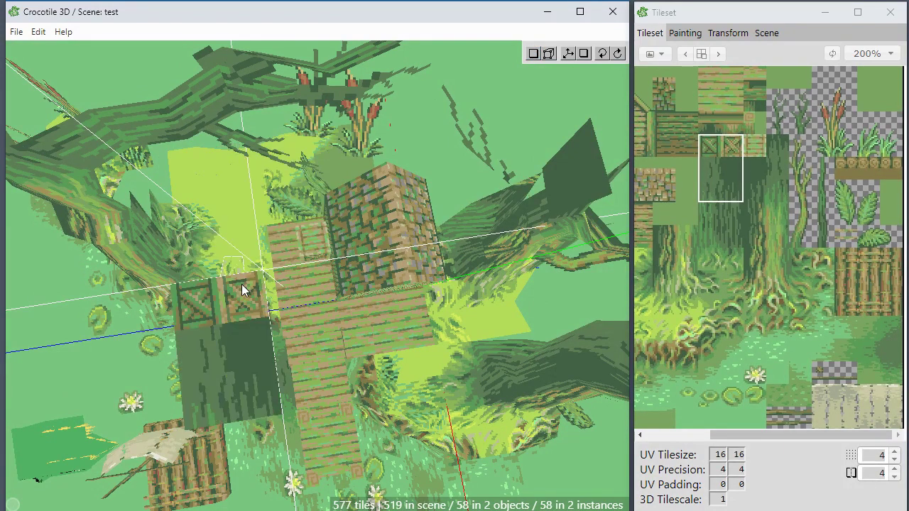
- Place one crate and trunk block beside the hut and undo the placement
middle_drag(267, 219, 268, 163)
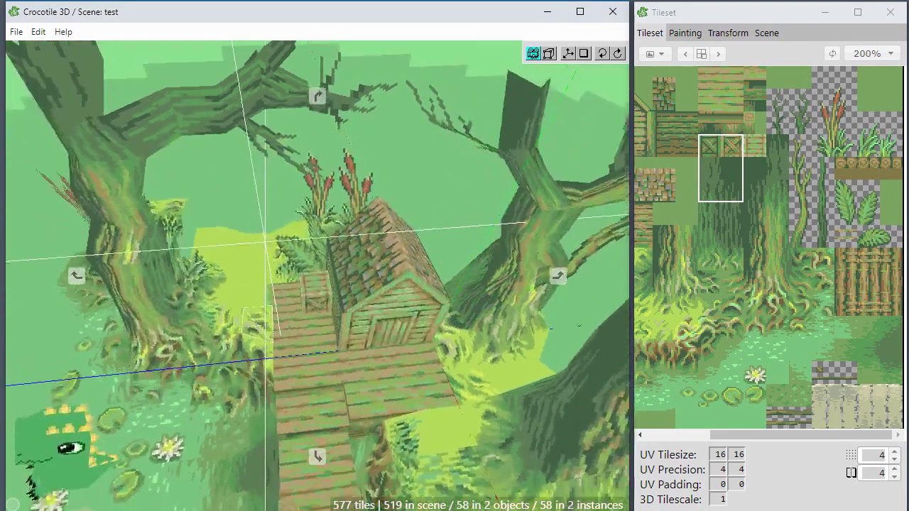
right_drag(263, 164, 264, 136)
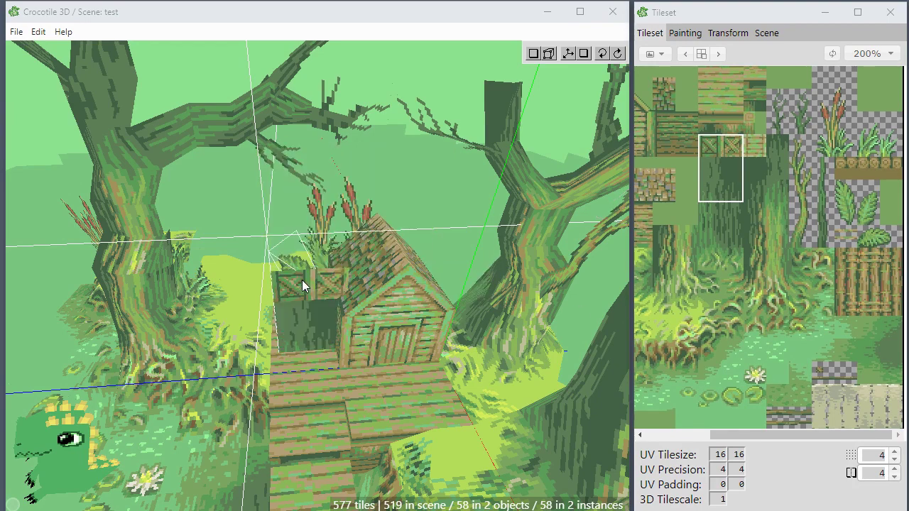
click(300, 263)
key(ctrl+z)
key(space)
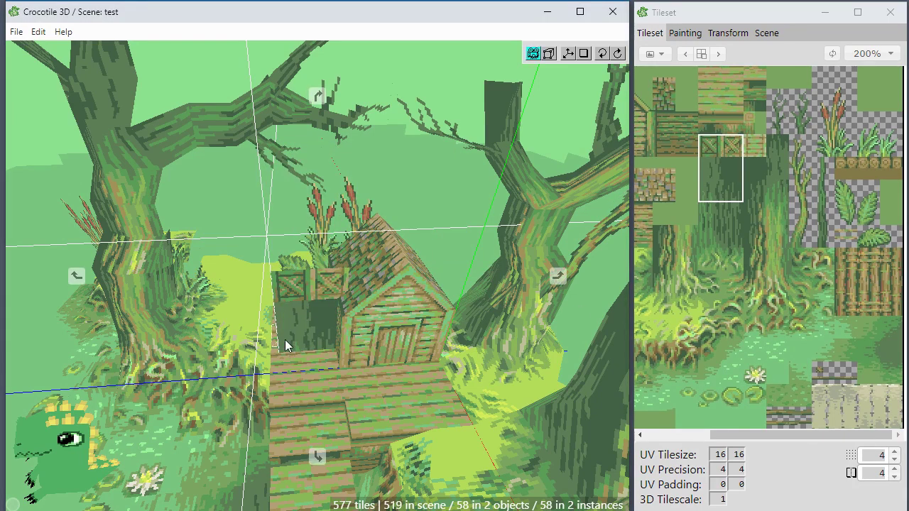
drag(285, 340, 294, 264)
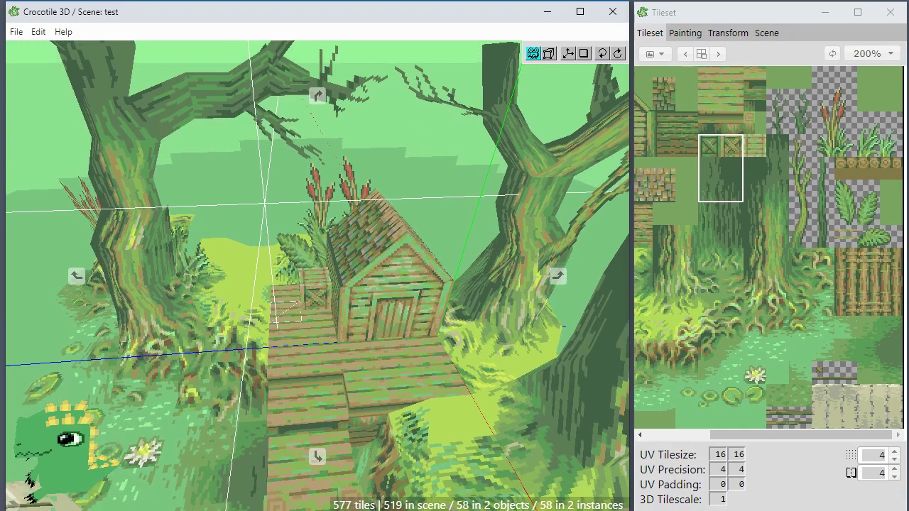
- Set the 3D tilescale to 2 and select the single light crate tile as the brush
double_click(721, 500)
text(2)
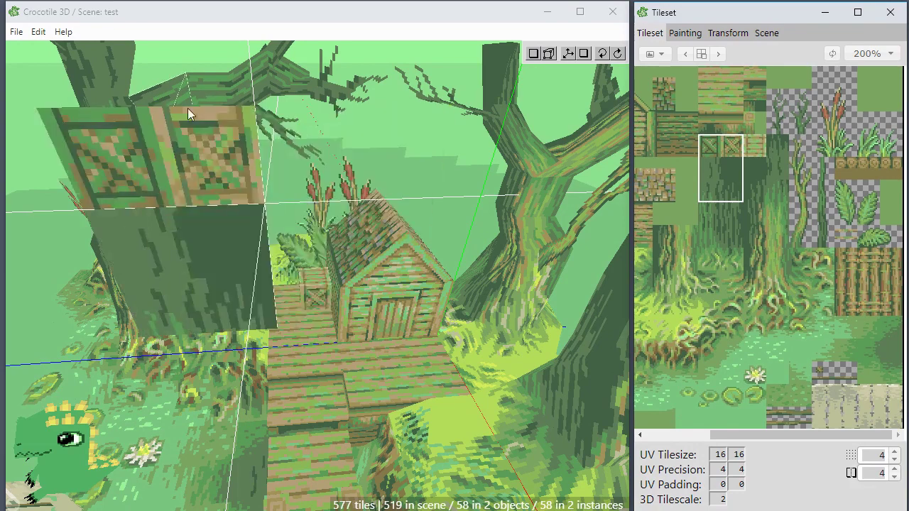
click(735, 146)
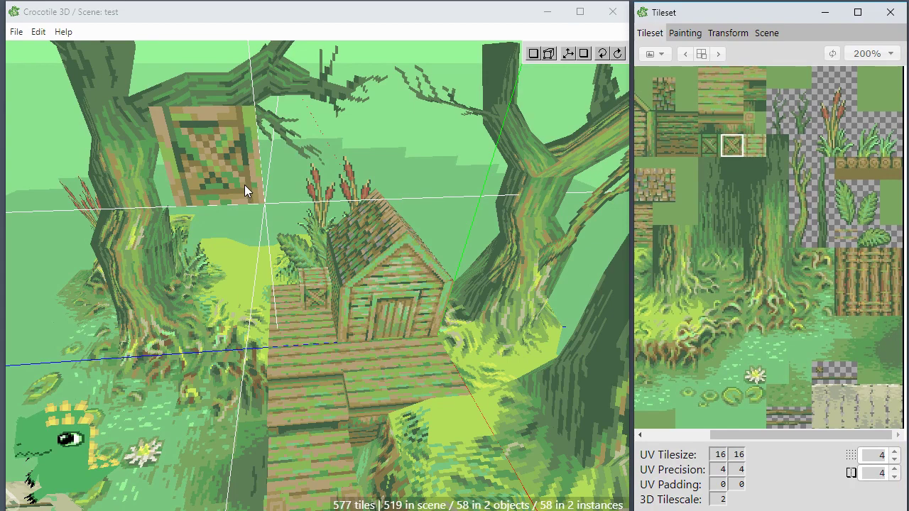
- Examine the enlarged crate brush around the hut and inspect the scene from several angles
key(space)
drag(208, 235, 241, 231)
right_drag(171, 241, 209, 234)
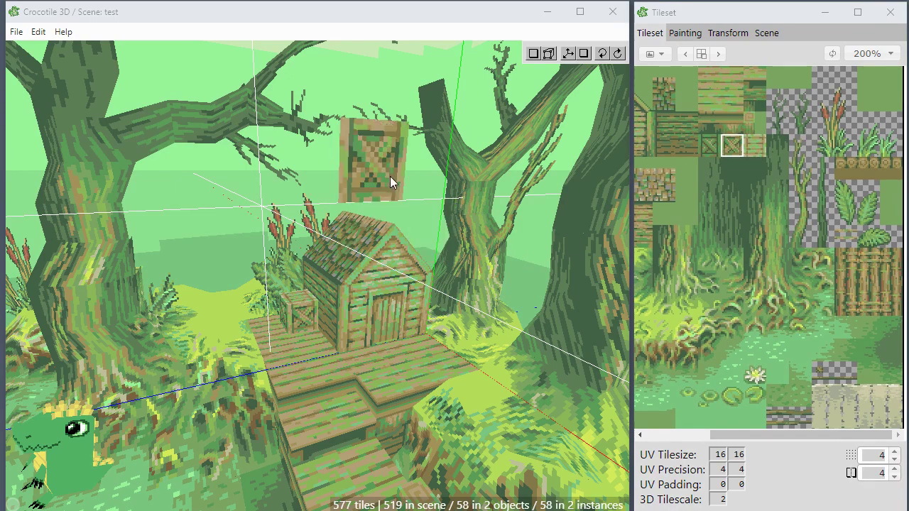
click(390, 176)
key(space)
drag(362, 266, 402, 266)
right_drag(362, 267, 425, 284)
scroll(427, 291, down, 3)
right_drag(419, 362, 391, 334)
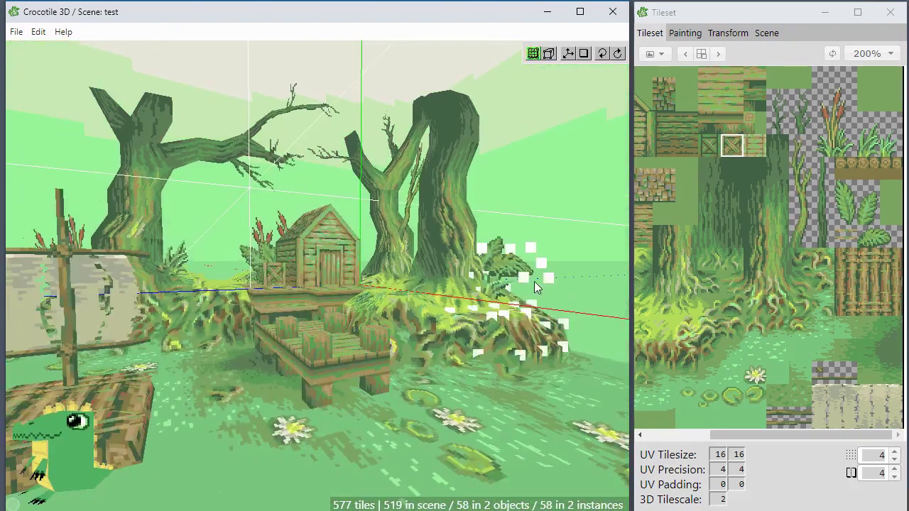
- Switch to edit mode and box-select the vertices of the large trees and the hut
key(Tab)
drag(571, 220, 242, 437)
scroll(309, 396, down, 3)
drag(511, 137, 338, 271)
scroll(187, 398, up, 4)
scroll(187, 436, down, 3)
scroll(235, 440, up, 3)
scroll(338, 271, down, 8)
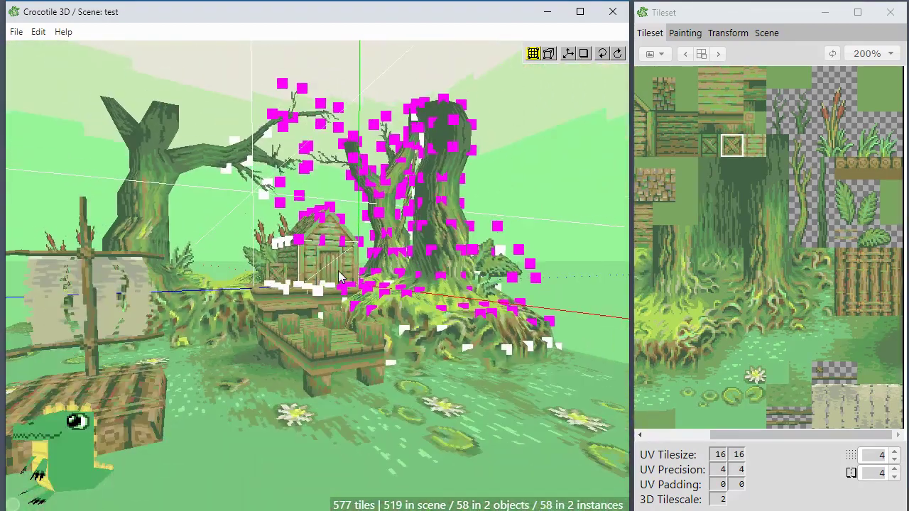
- Clear the selection and box-select the vertices of the trees, hut and dock from farther away
click(300, 280)
key(space)
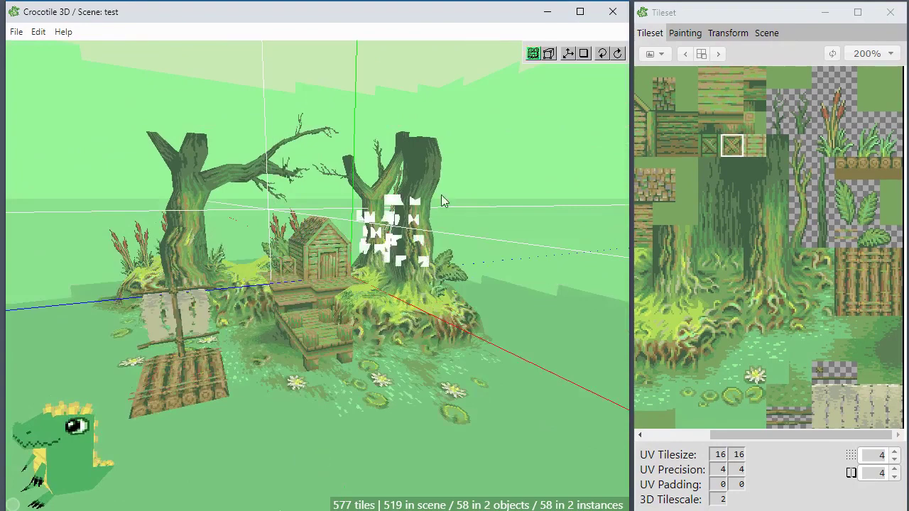
drag(497, 149, 285, 362)
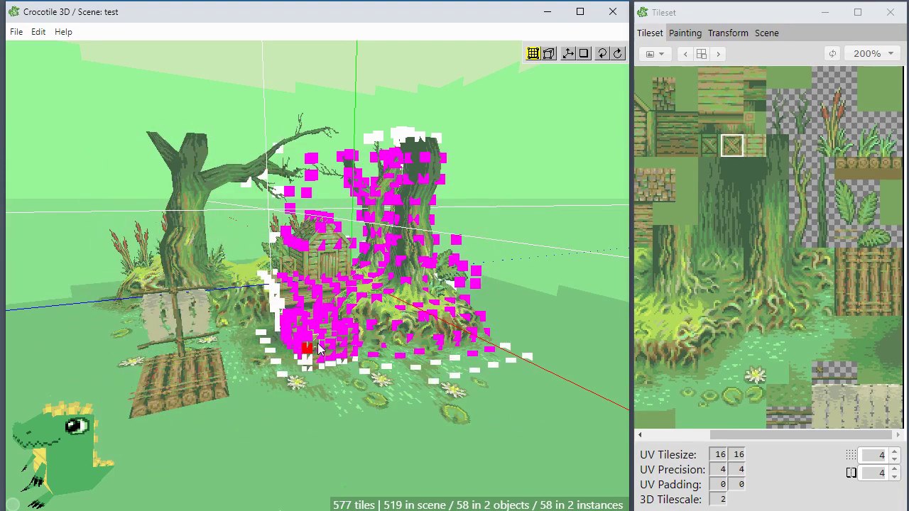
scroll(353, 320, up, 5)
right_drag(353, 320, 565, 121)
drag(565, 117, 522, 228)
scroll(520, 225, down, 1)
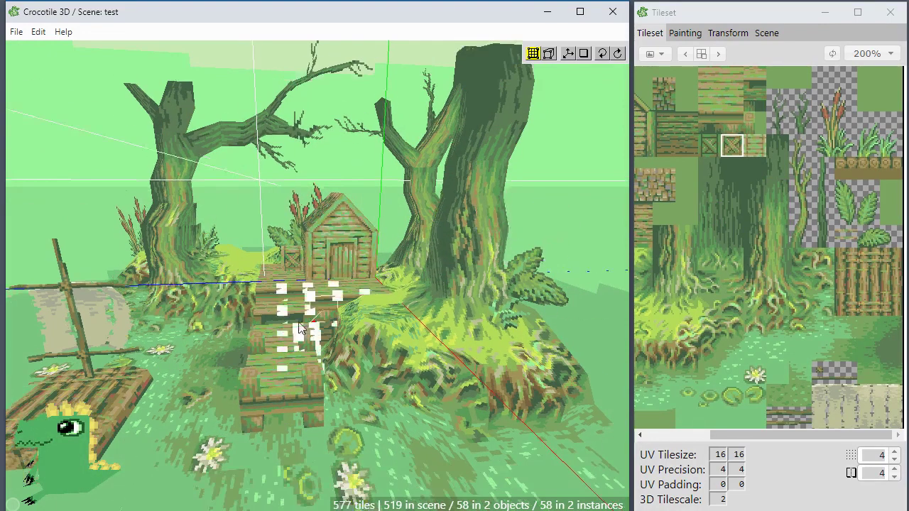
- Select the raft object in the water beside the dock
right_drag(284, 320, 316, 325)
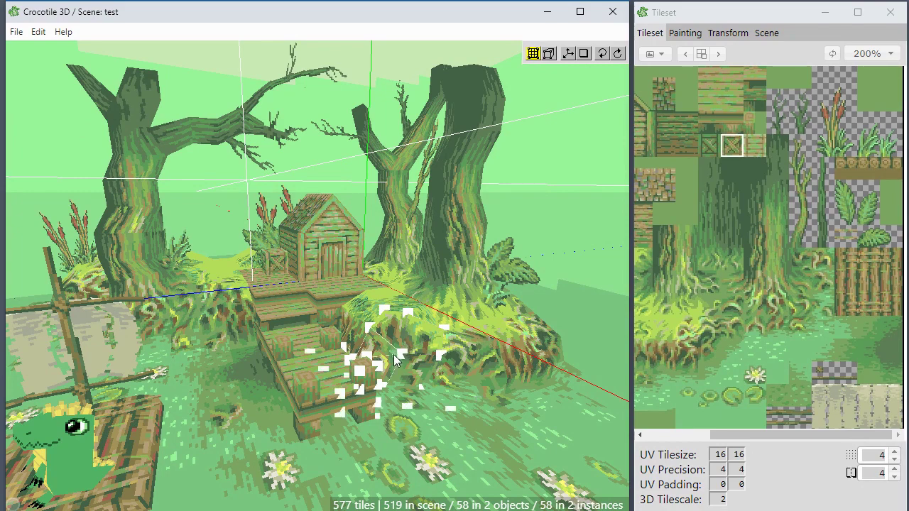
scroll(395, 359, down, 2)
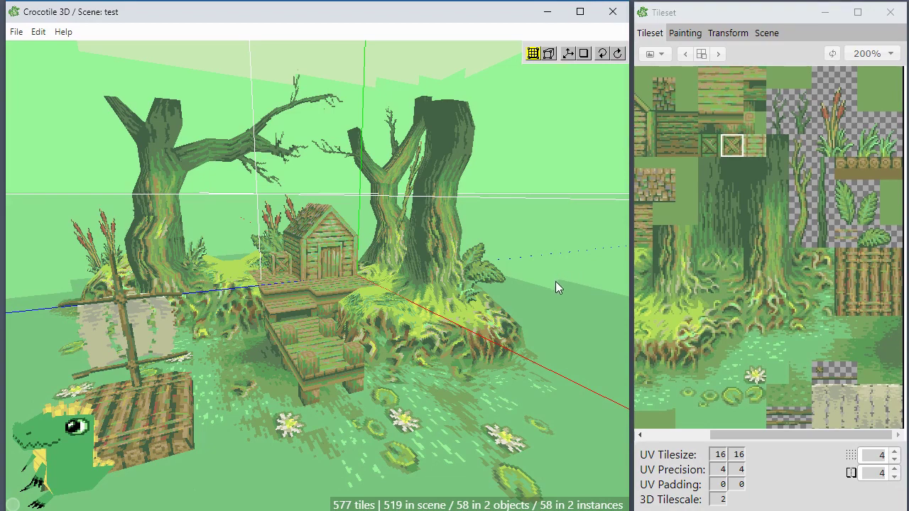
click(505, 277)
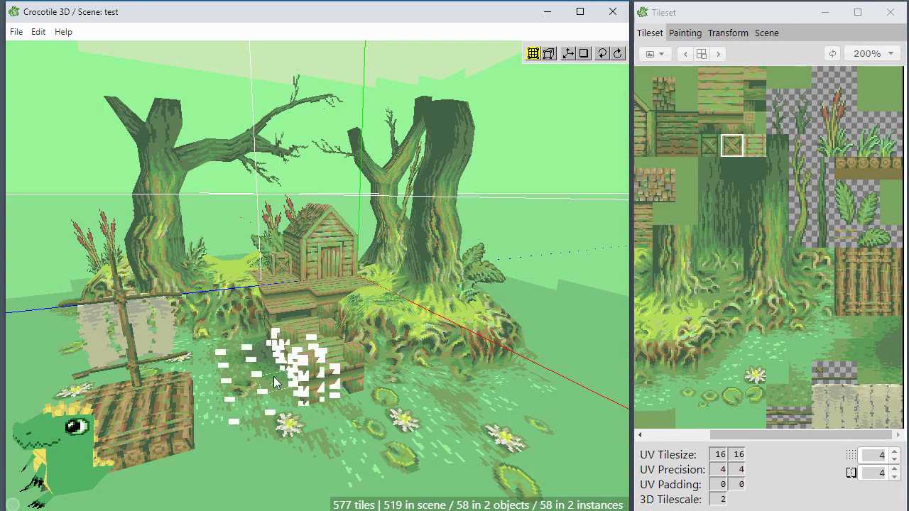
key(space)
right_drag(284, 363, 334, 329)
key(space)
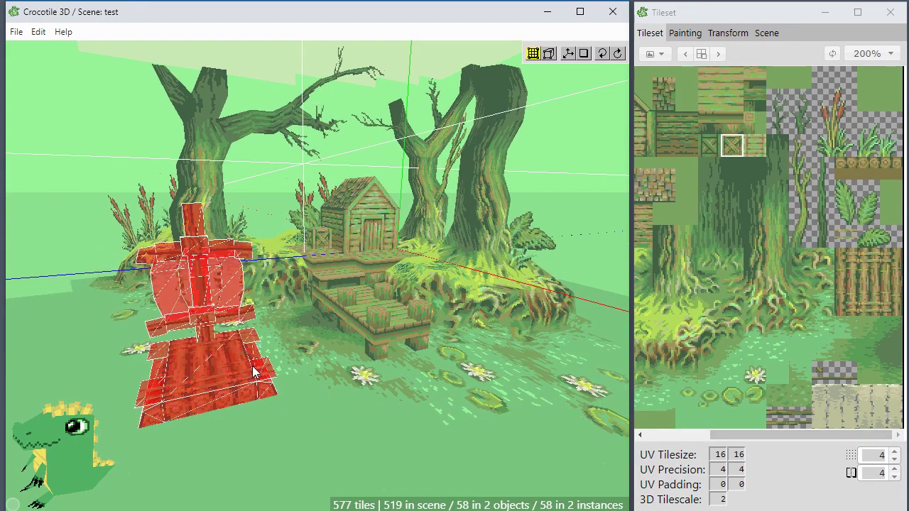
click(230, 360)
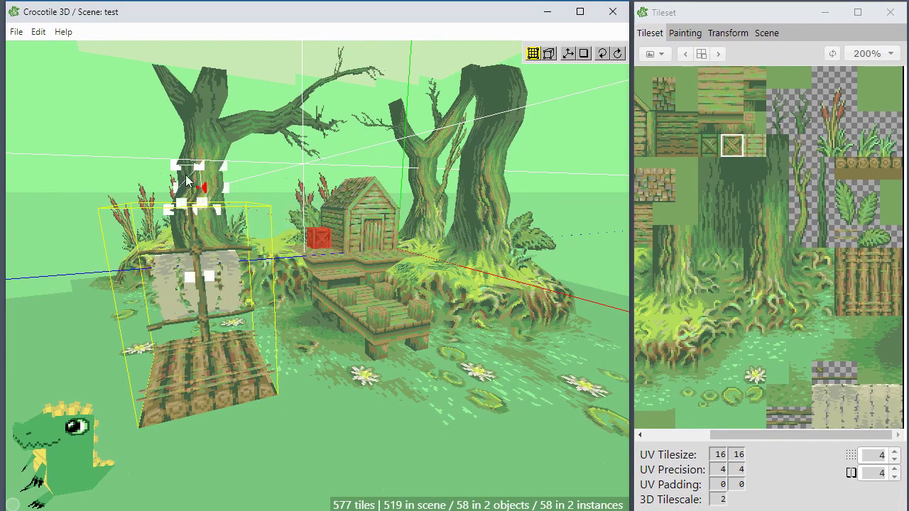
- Turn on Object Mode Constraint in the settings
click(39, 32)
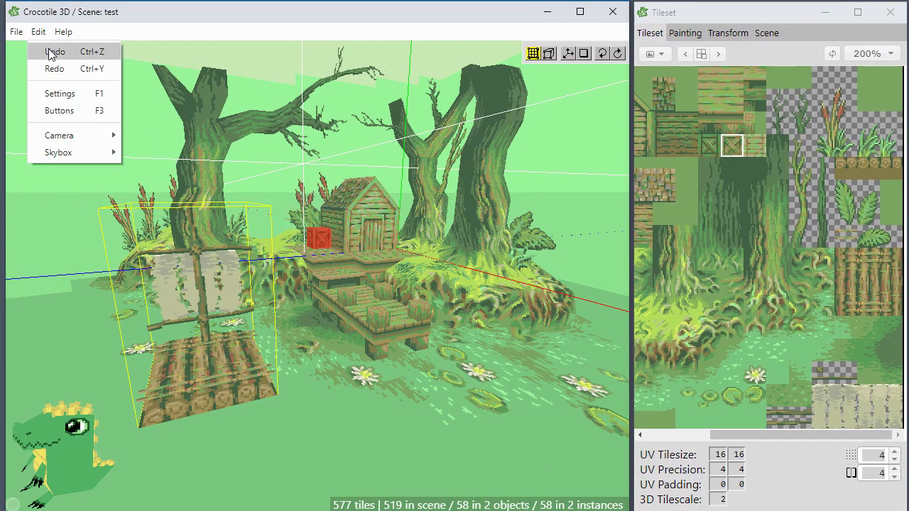
click(60, 93)
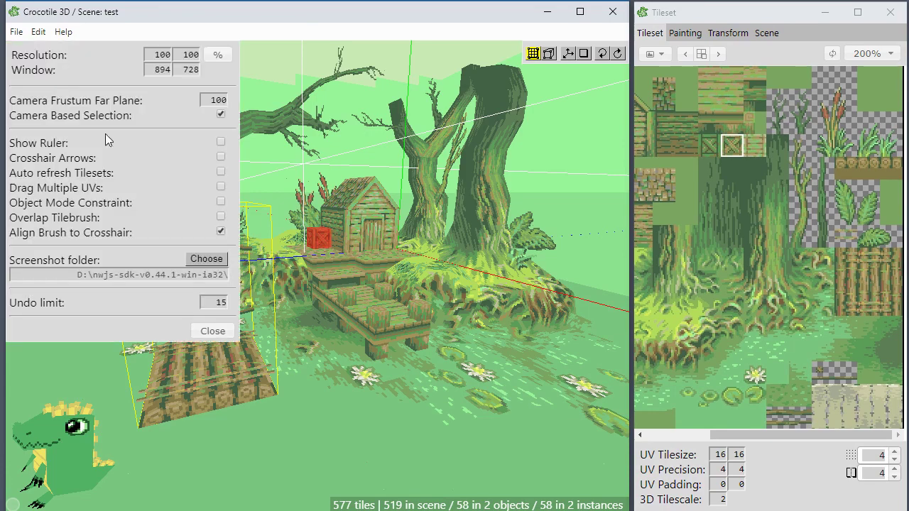
click(221, 203)
click(213, 331)
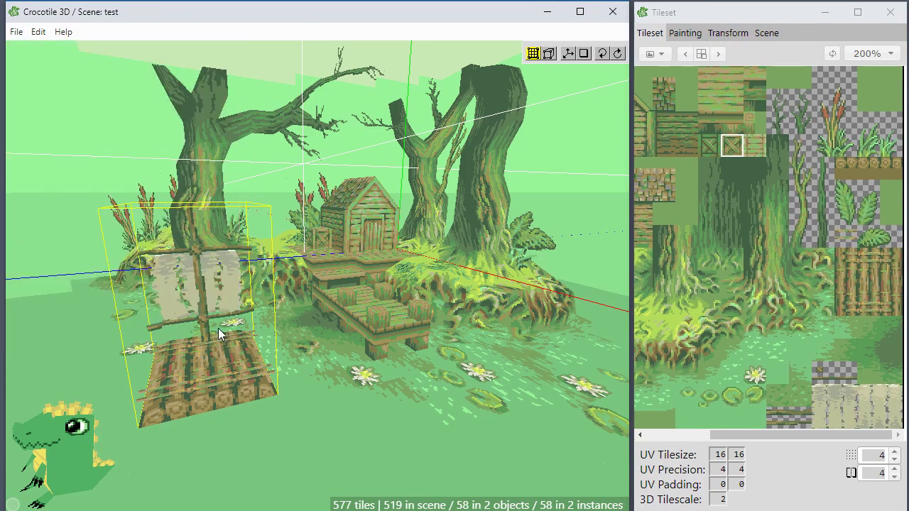
- Box-select across the scene from the fern behind the large tree to the raft
key(v)
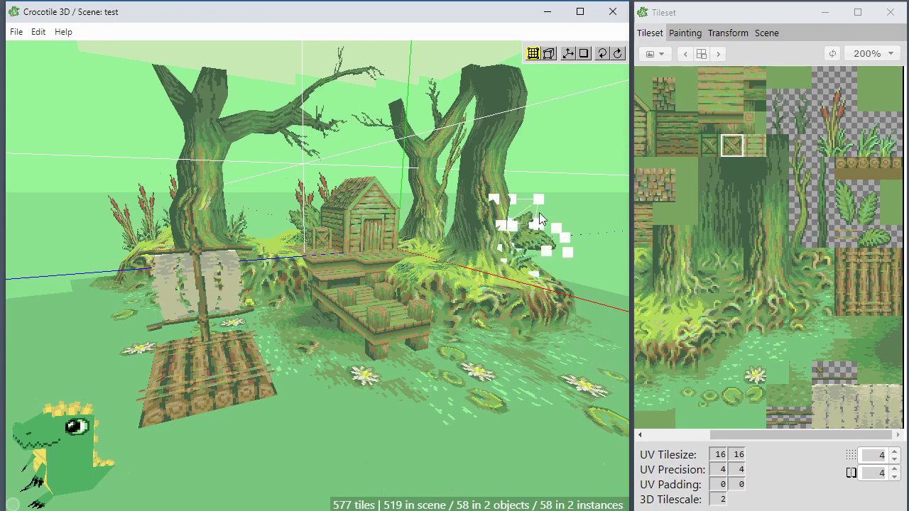
drag(580, 165, 211, 424)
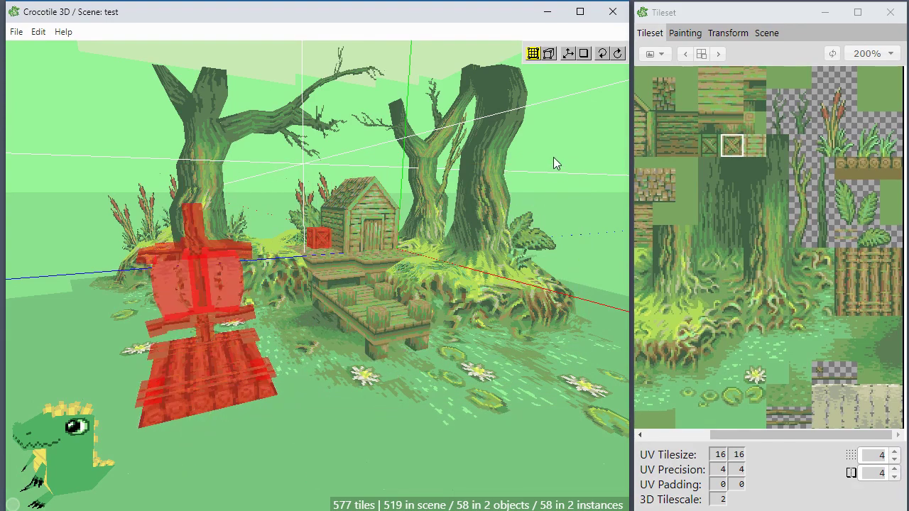
drag(582, 162, 225, 422)
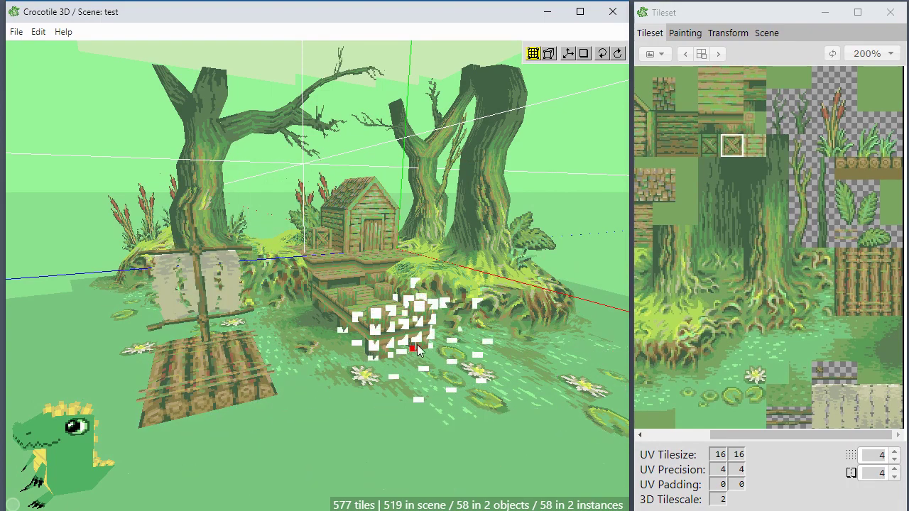
- Box-select the vertices of the lower dock and move the crosshair to the selection
drag(472, 369, 338, 291)
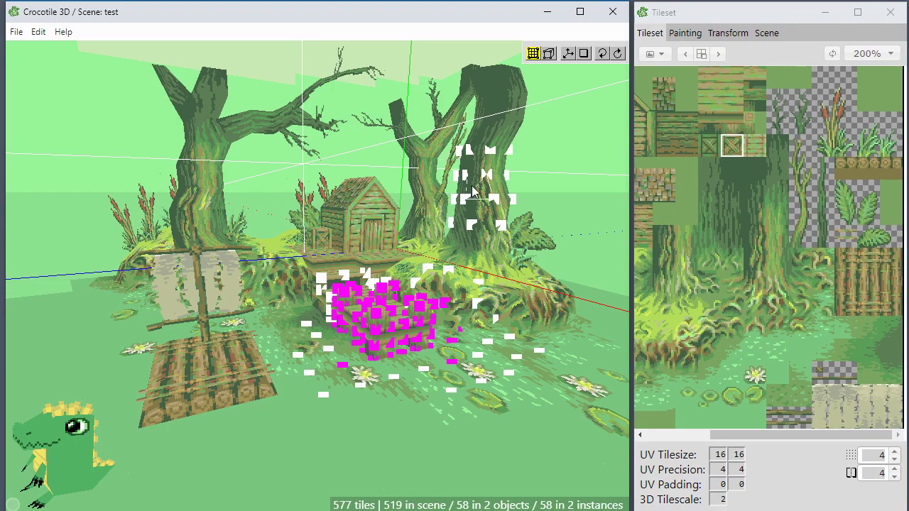
key(c)
middle_drag(461, 419, 427, 419)
scroll(437, 400, up, 2)
right_drag(416, 394, 428, 419)
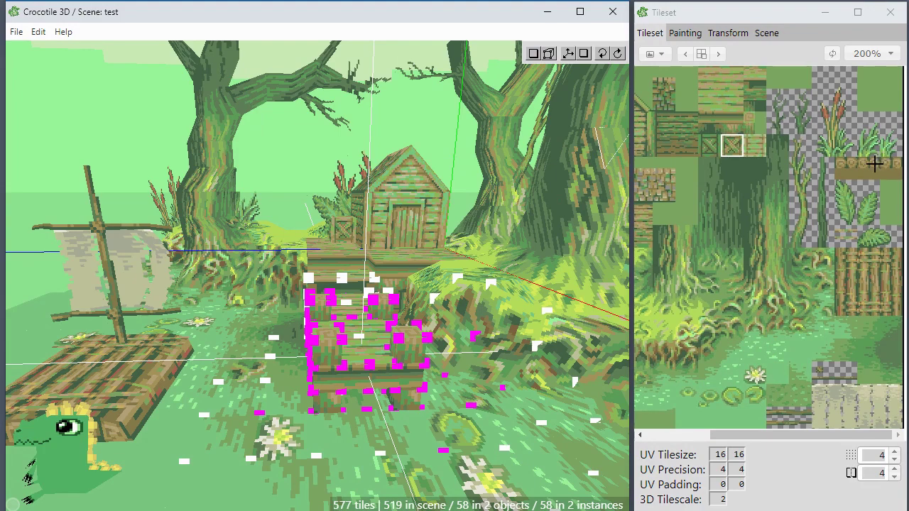
key(space)
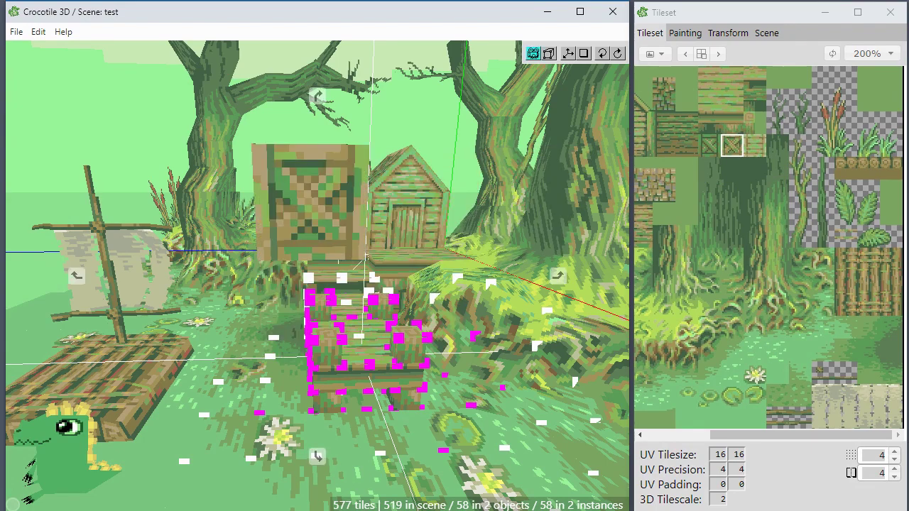
drag(304, 247, 356, 249)
right_drag(356, 252, 372, 237)
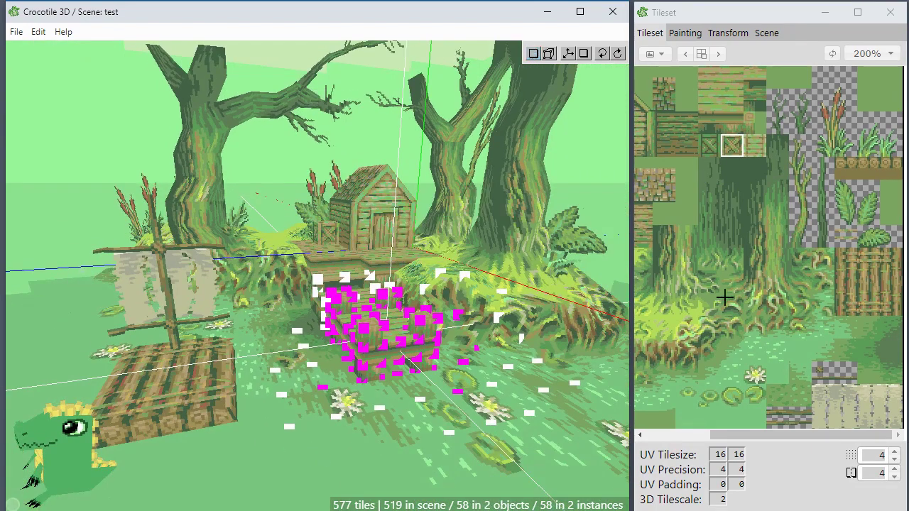